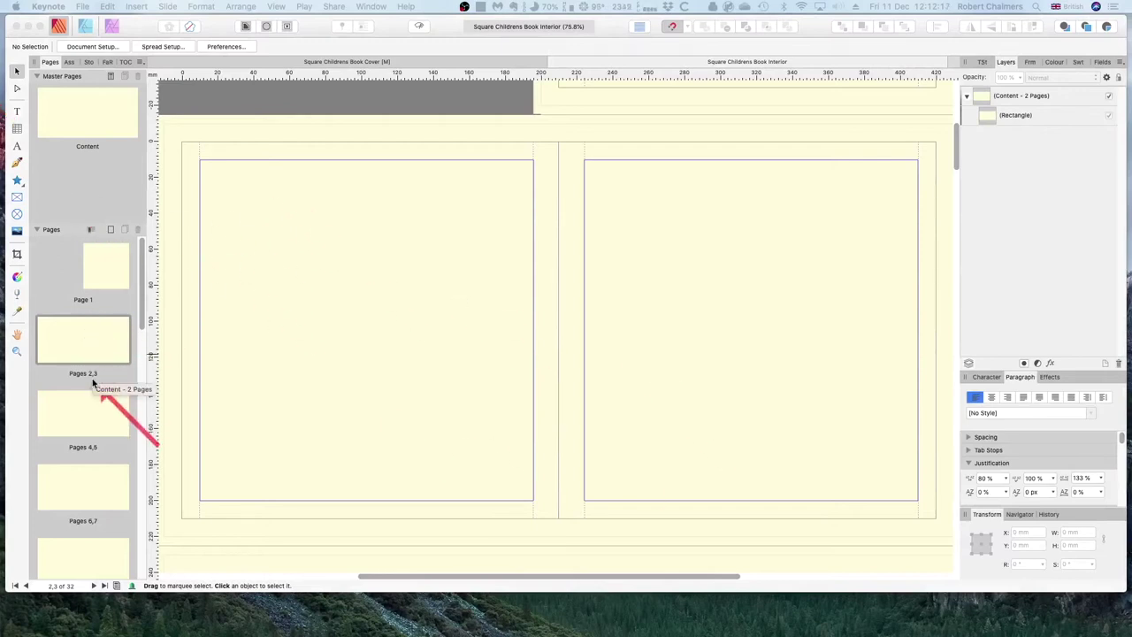
Step: Show the Pages 2,3 spread of the Square Childrens Book Interior document
{"action": "left_click", "coordinate": [96, 340]}
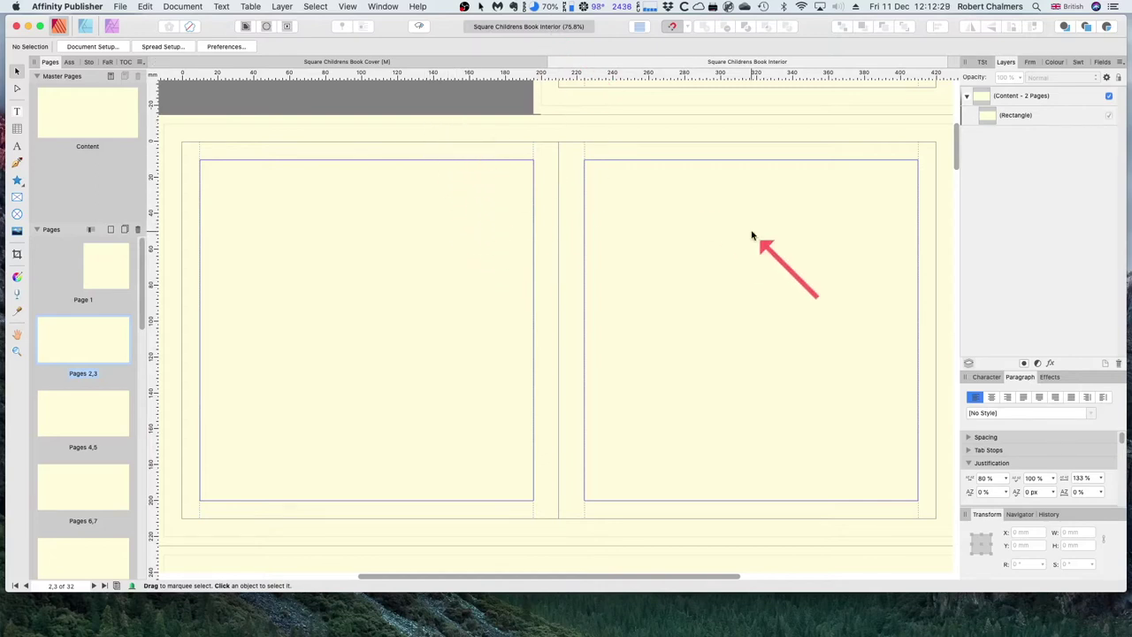
Step: Collapse the Content - 2 Pages layer so its Rectangle child is hidden
{"action": "left_click", "coordinate": [968, 98]}
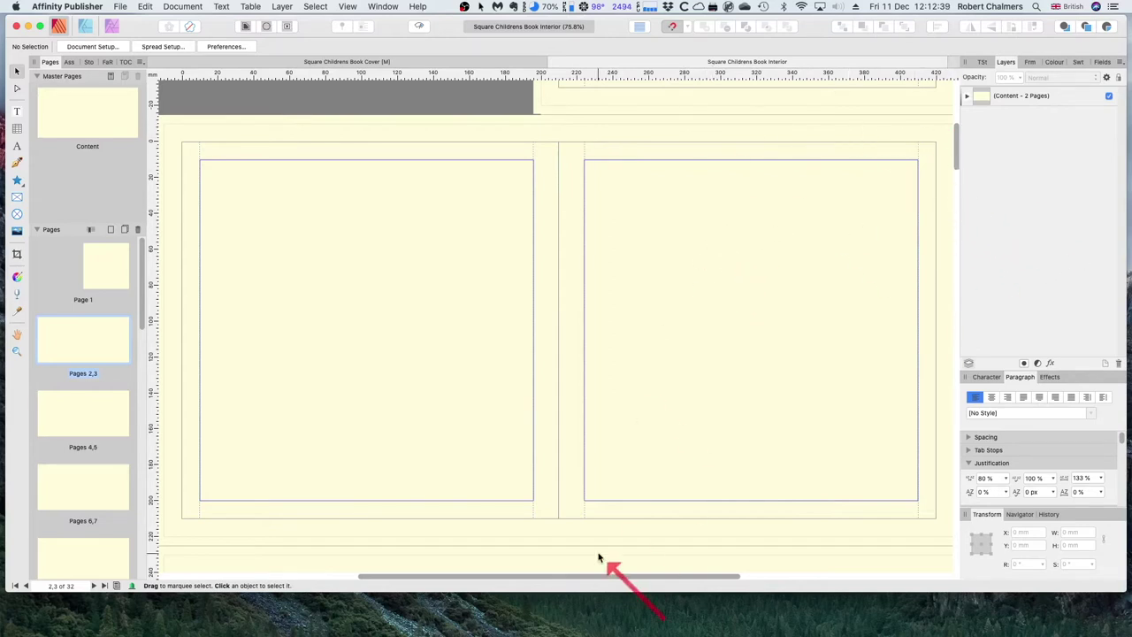
{"action": "left_click_drag", "start_coordinate": [591, 575], "coordinate": [602, 576]}
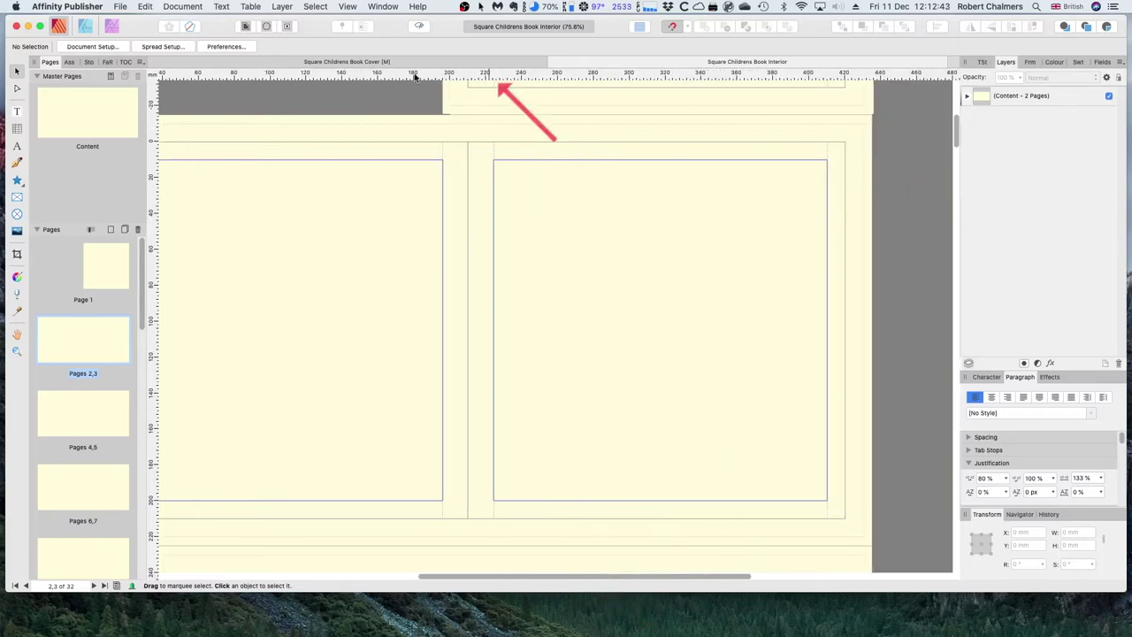
Step: Open the Content master page to inspect its single-rectangle layout
{"action": "double_click", "coordinate": [91, 133]}
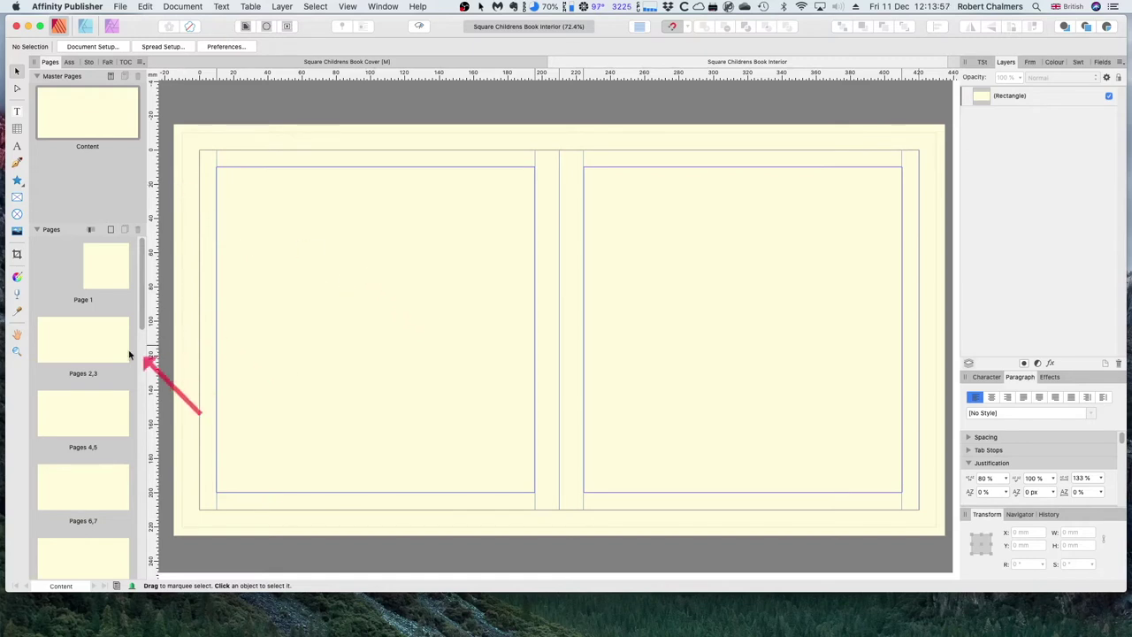
Step: Back on the fitted Pages 2,3 spread, draw a margin-filling text frame on each page
{"action": "left_click", "coordinate": [96, 348]}
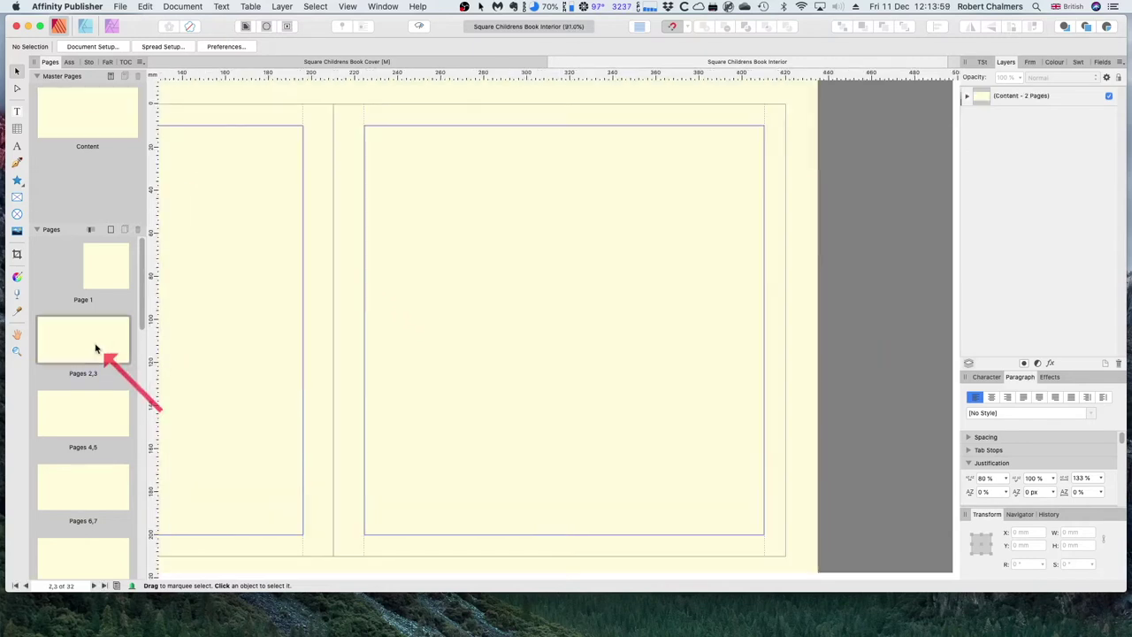
{"action": "double_click", "coordinate": [92, 373]}
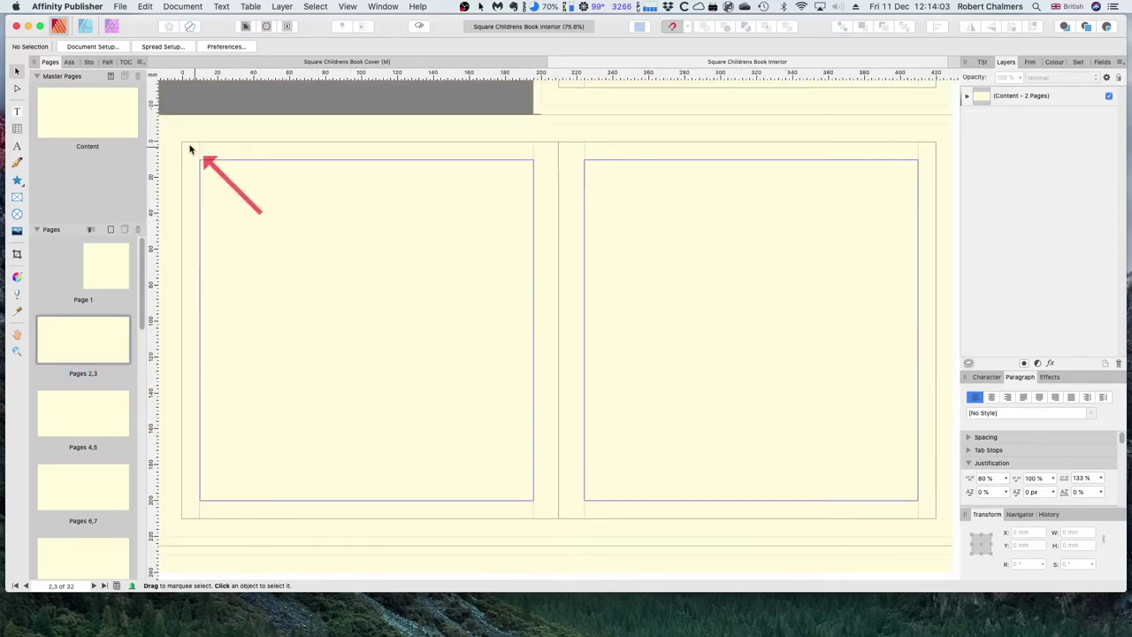
{"action": "left_click", "coordinate": [17, 111]}
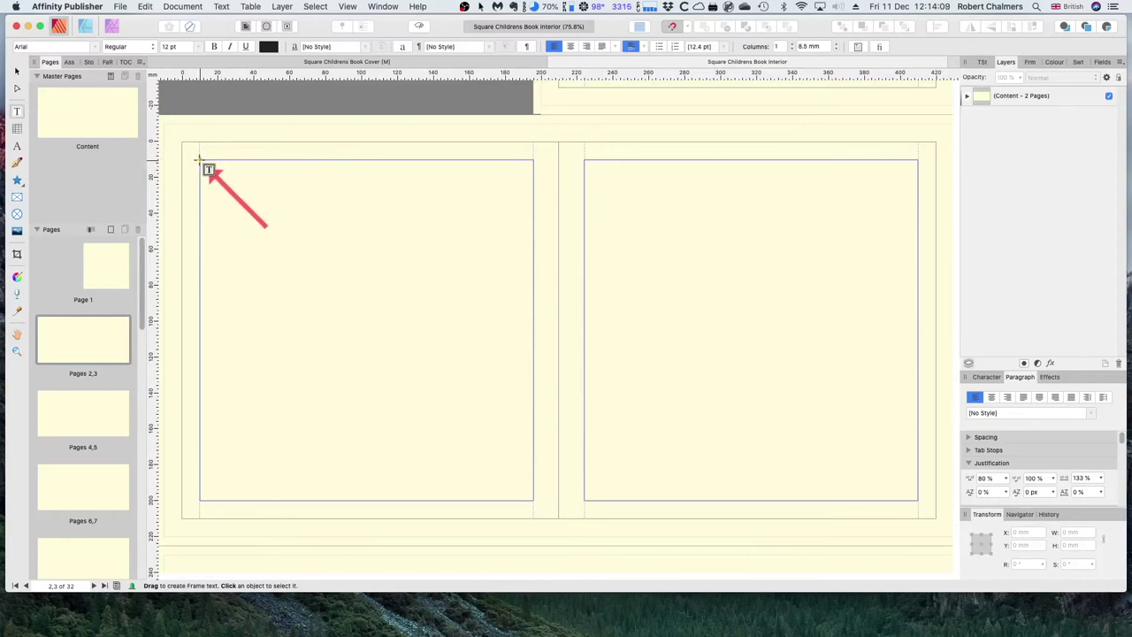
{"action": "left_click_drag", "start_coordinate": [200, 160], "coordinate": [533, 500]}
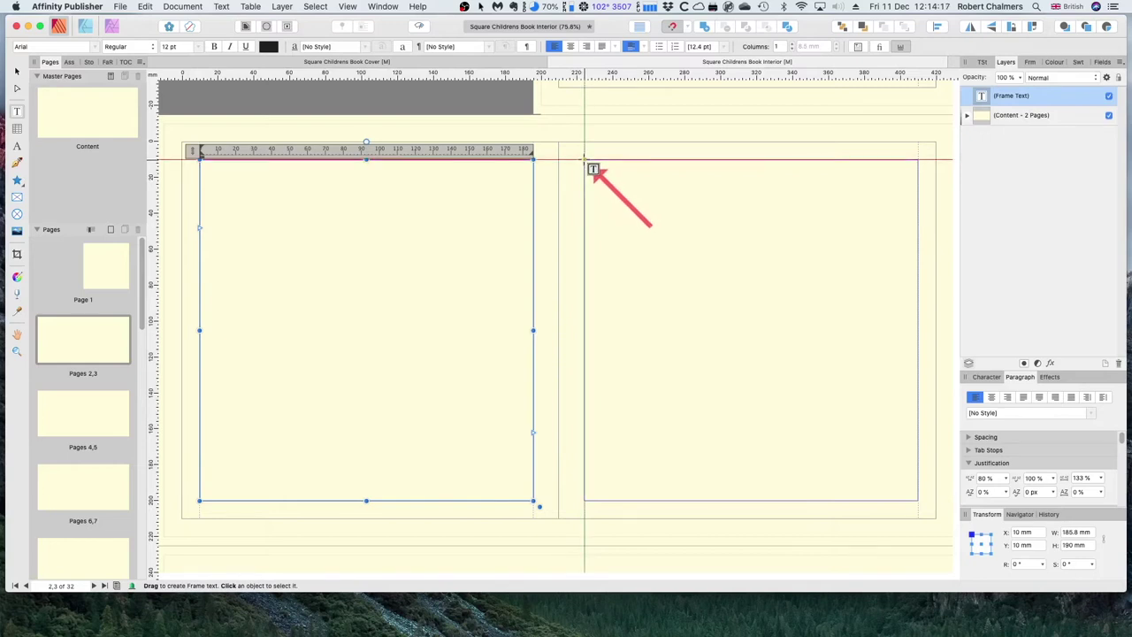
{"action": "left_click_drag", "start_coordinate": [584, 160], "coordinate": [924, 501]}
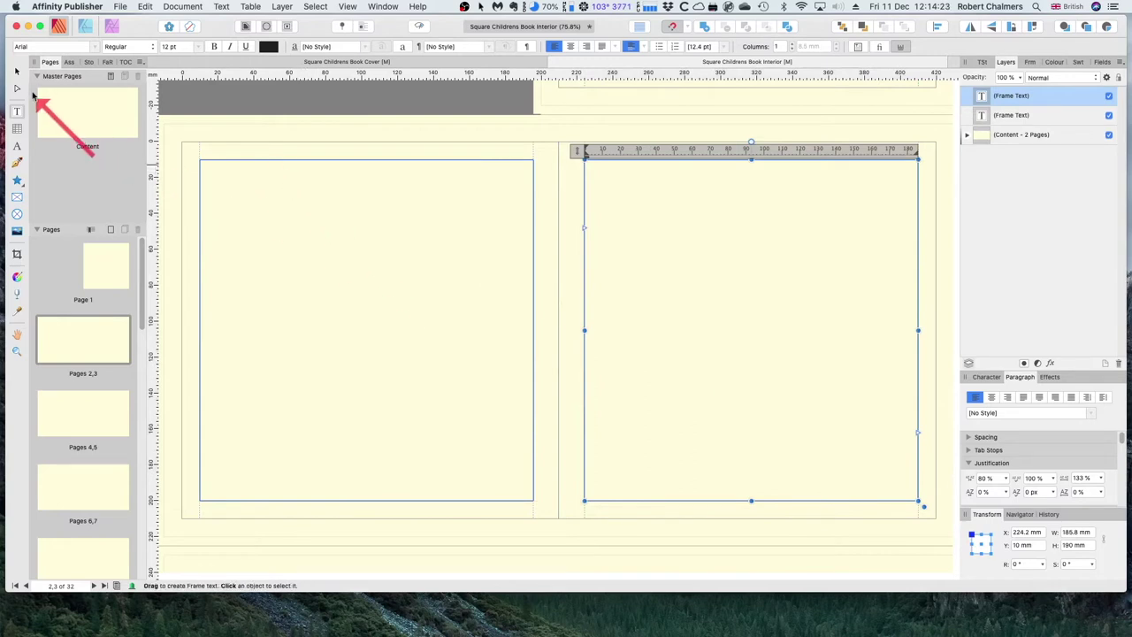
{"action": "left_click", "coordinate": [227, 183]}
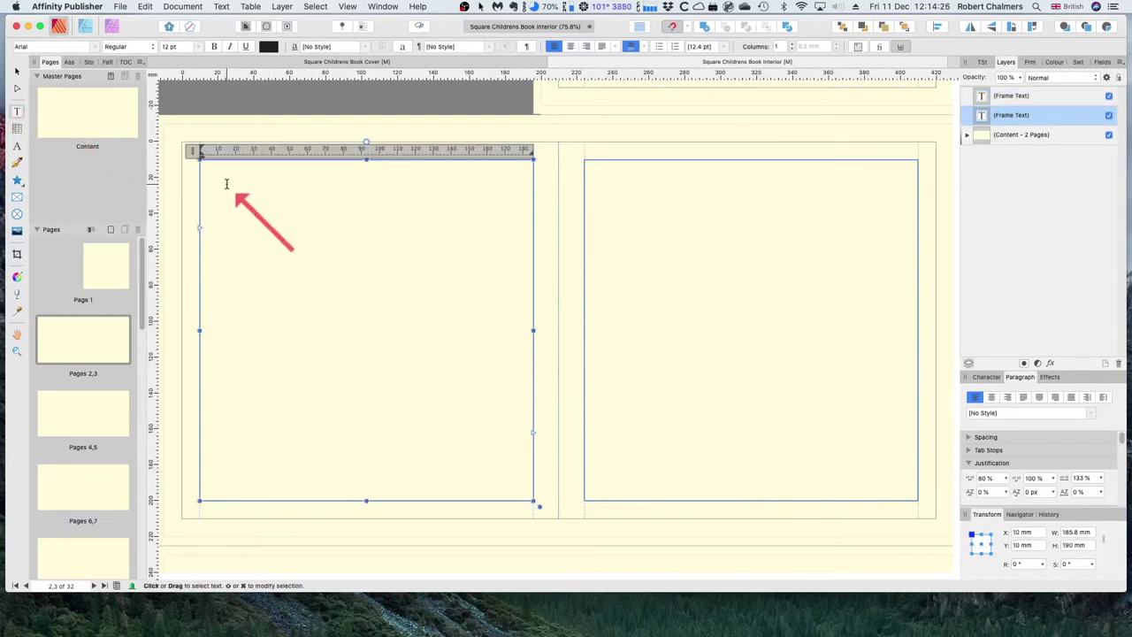
Step: Link the left text frame to the right one and fill both with flowing filler text
{"action": "left_click", "coordinate": [534, 434]}
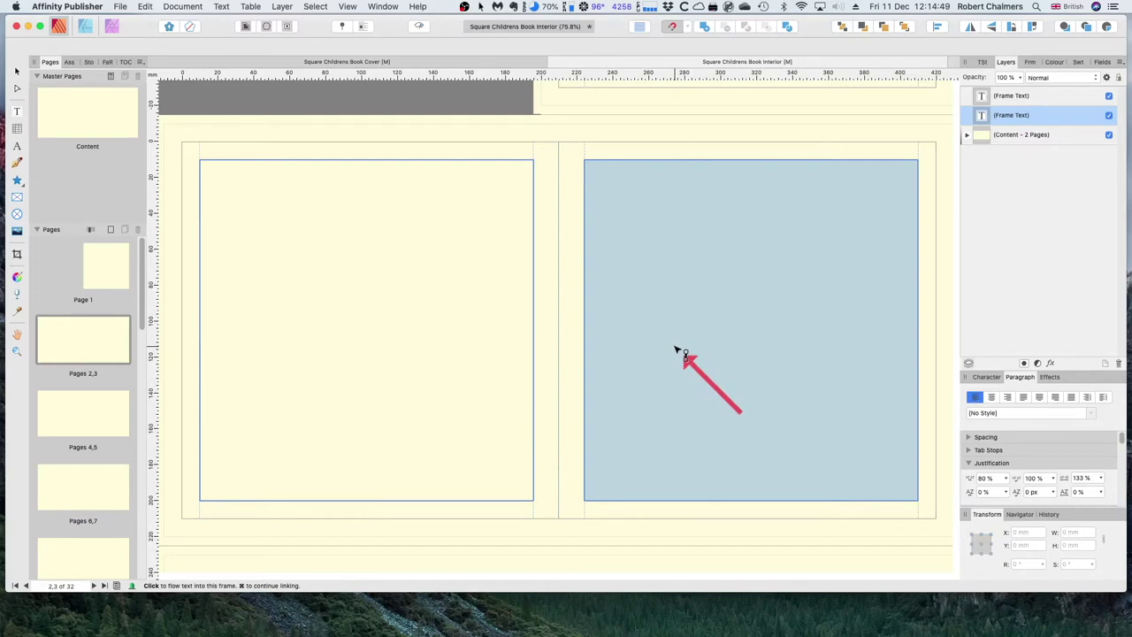
{"action": "left_click", "coordinate": [679, 351]}
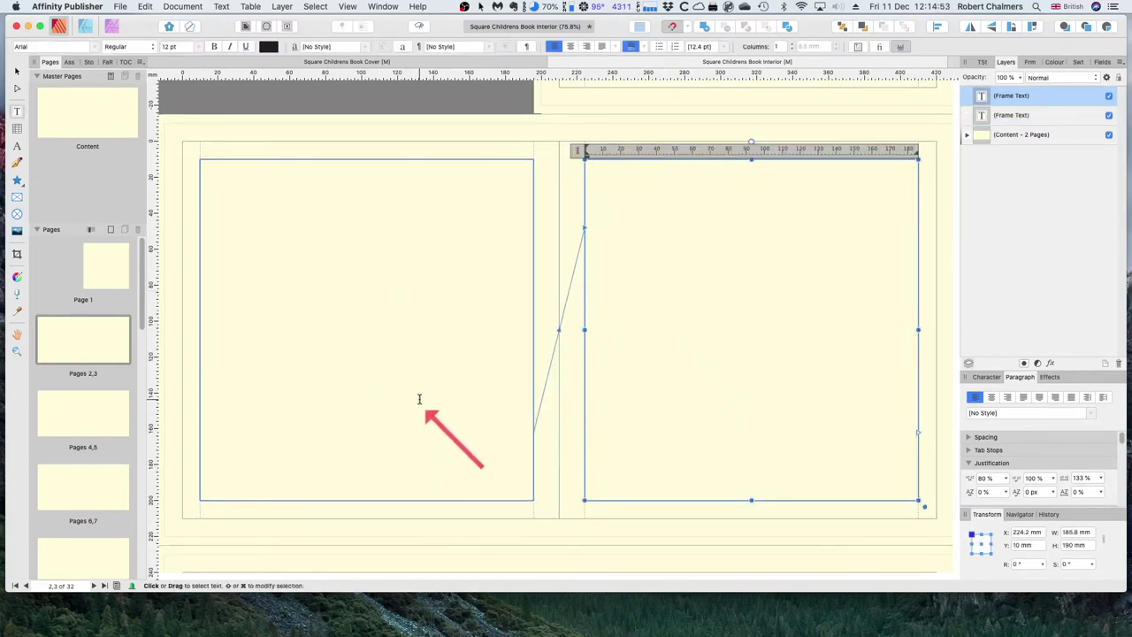
{"action": "left_click", "coordinate": [409, 245]}
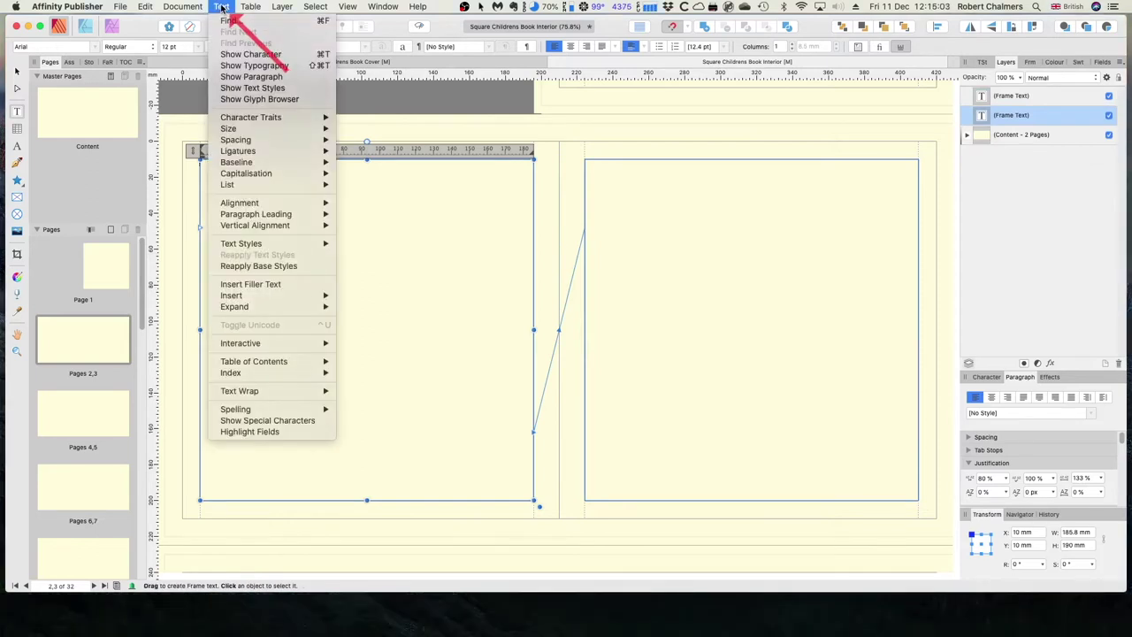
{"action": "left_click", "coordinate": [275, 287]}
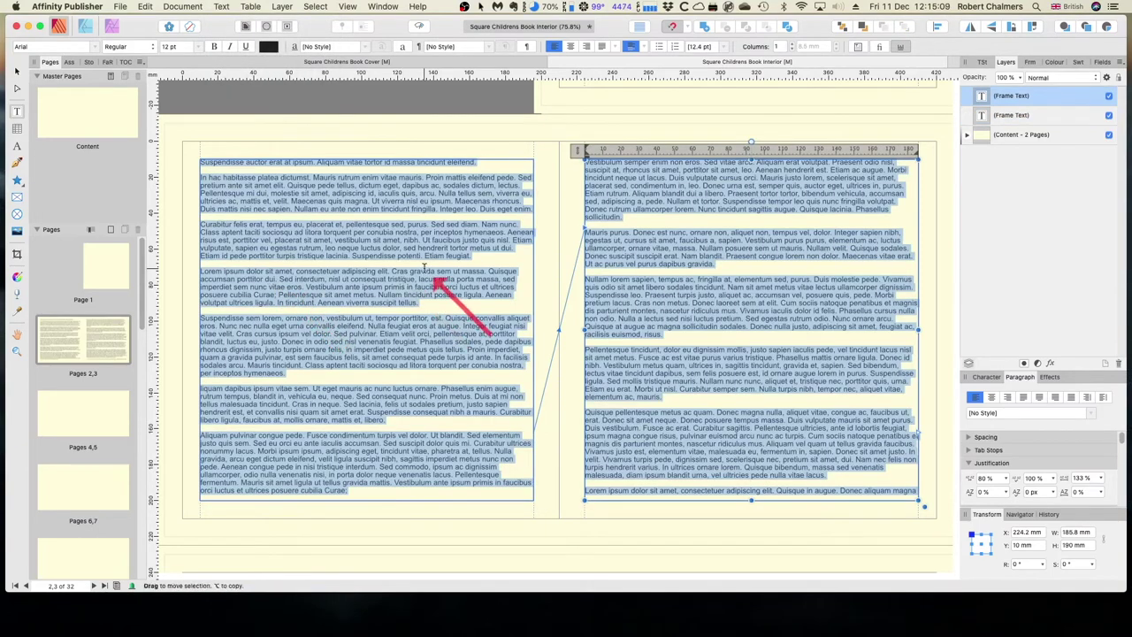
{"action": "left_click", "coordinate": [475, 311]}
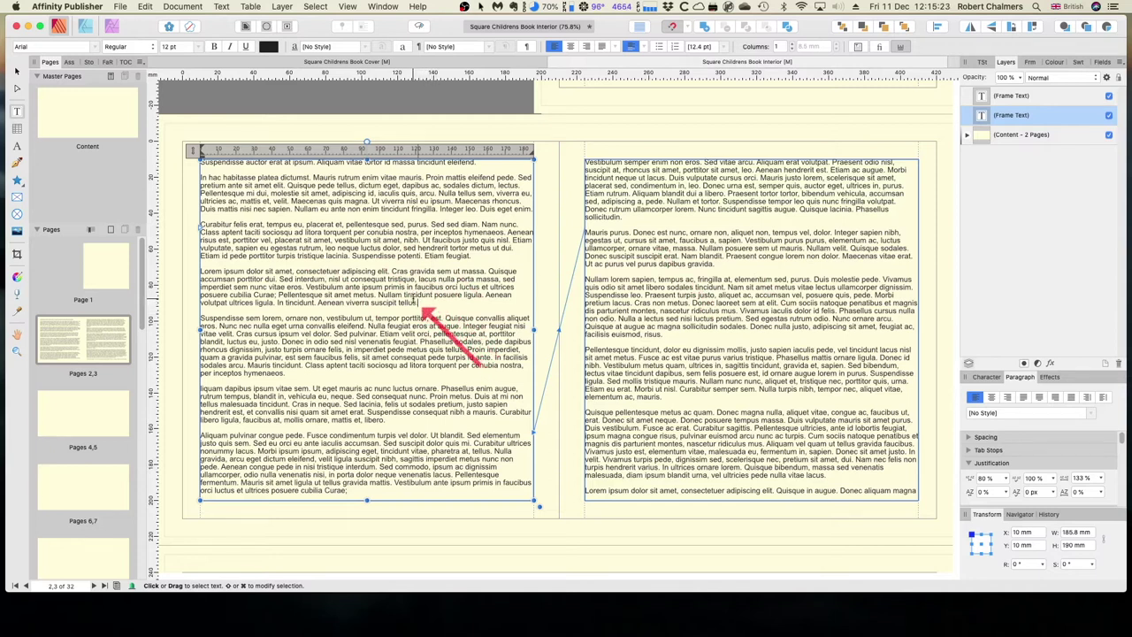
{"action": "left_click", "coordinate": [452, 307]}
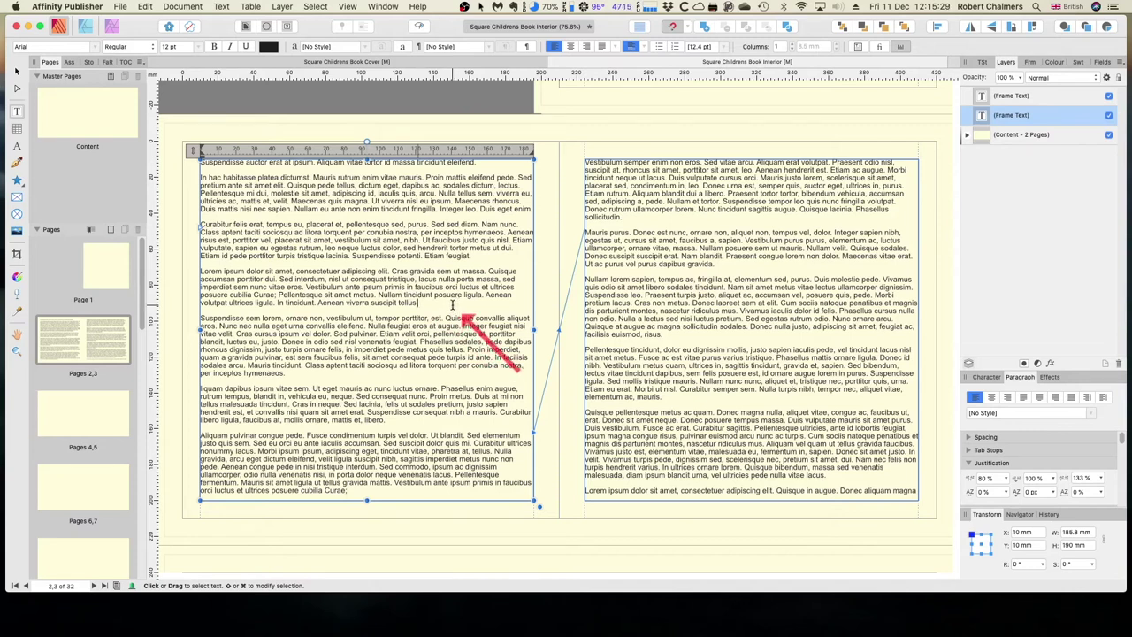
{"action": "mouse_move", "coordinate": [605, 619]}
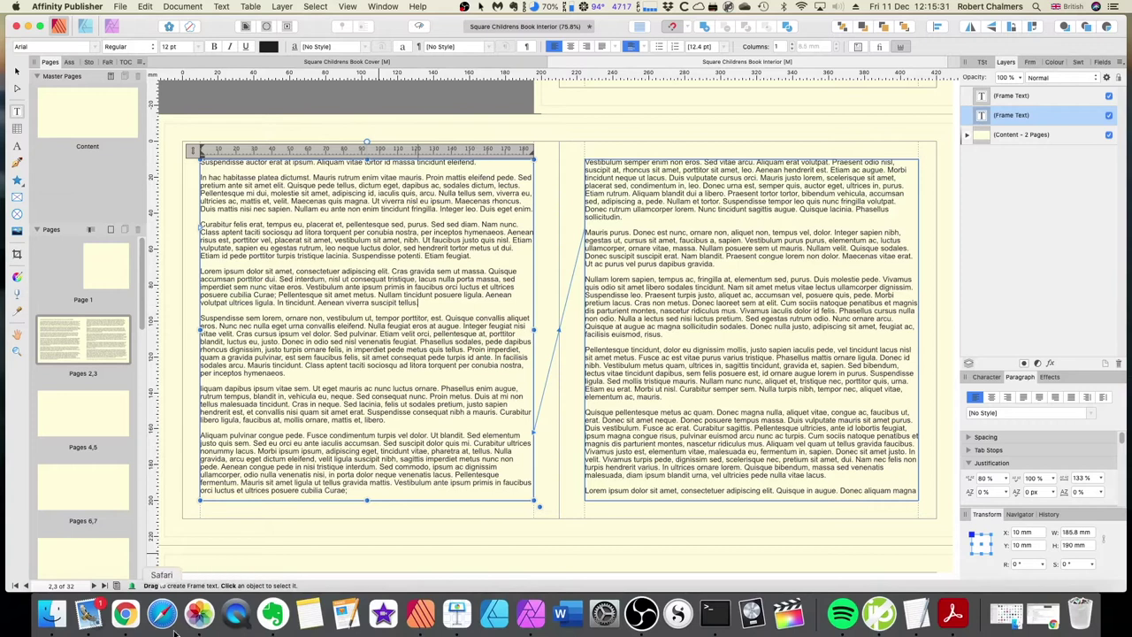
{"action": "left_click", "coordinate": [55, 612]}
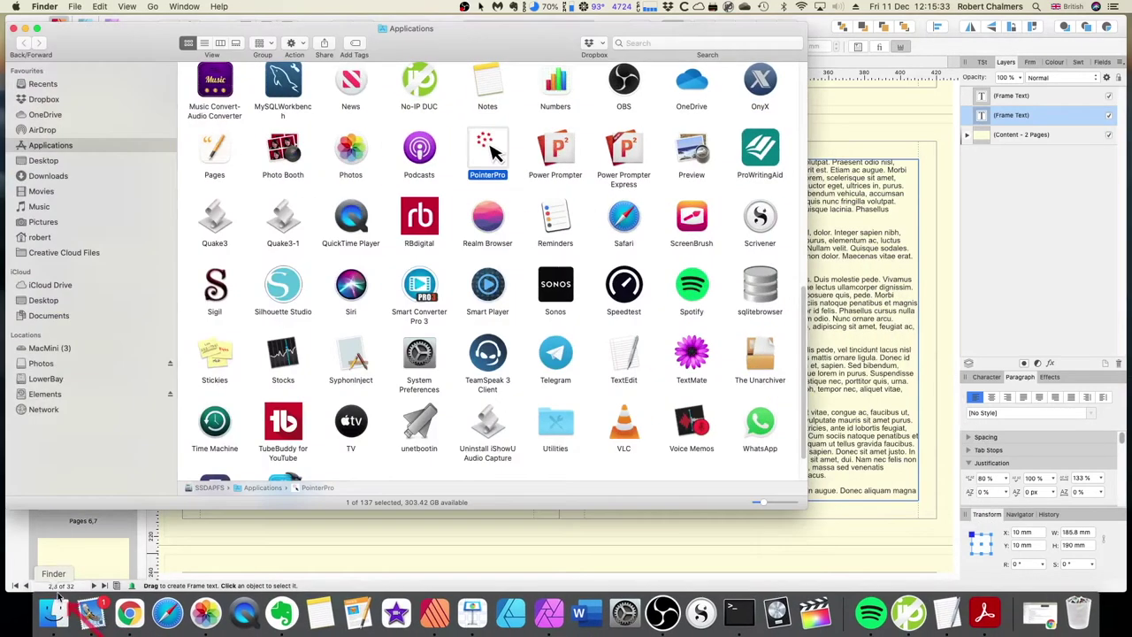
{"action": "left_click", "coordinate": [25, 28]}
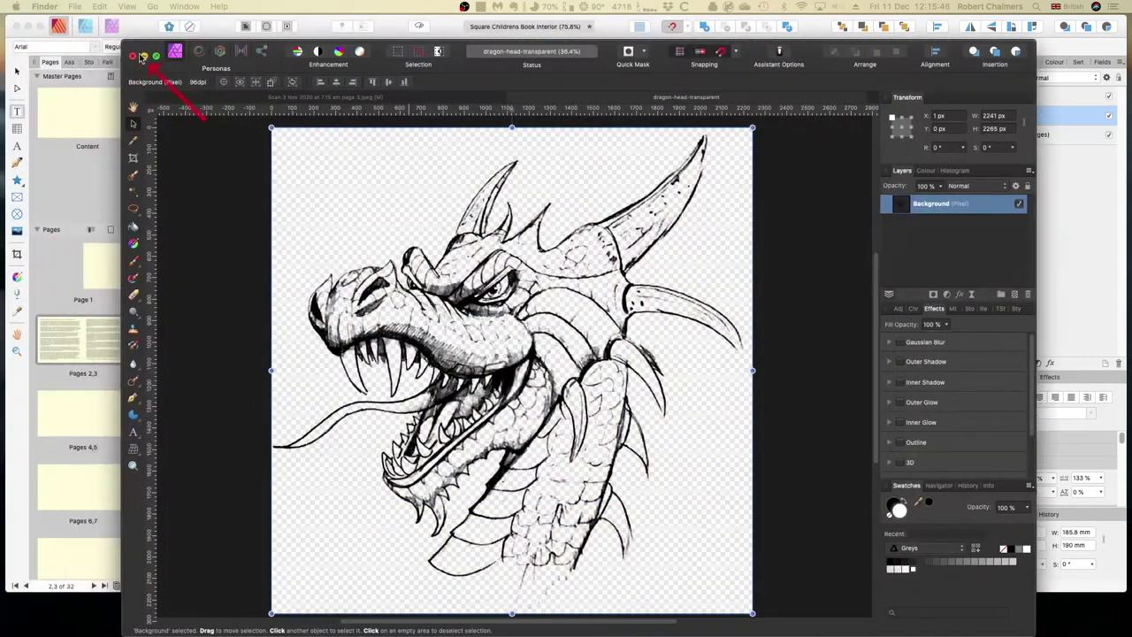
{"action": "left_click_drag", "start_coordinate": [143, 57], "coordinate": [75, 22]}
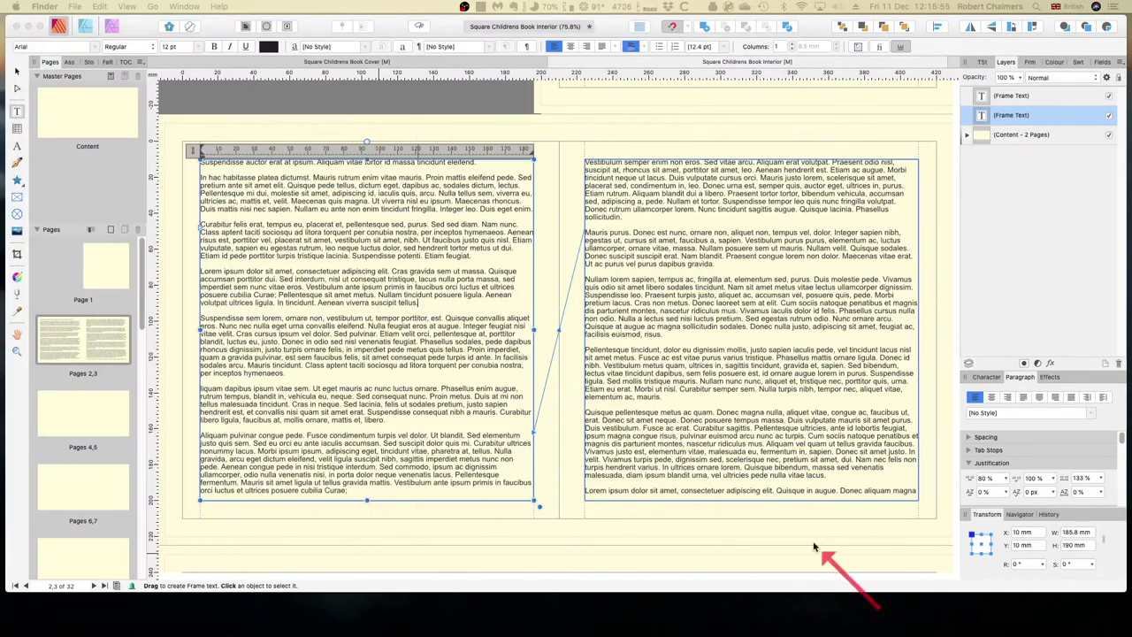
{"action": "left_click", "coordinate": [425, 379]}
Step: Draw a 63 mm circular picture frame over the left page's text and drop in the dragon head image
{"action": "left_click", "coordinate": [425, 376]}
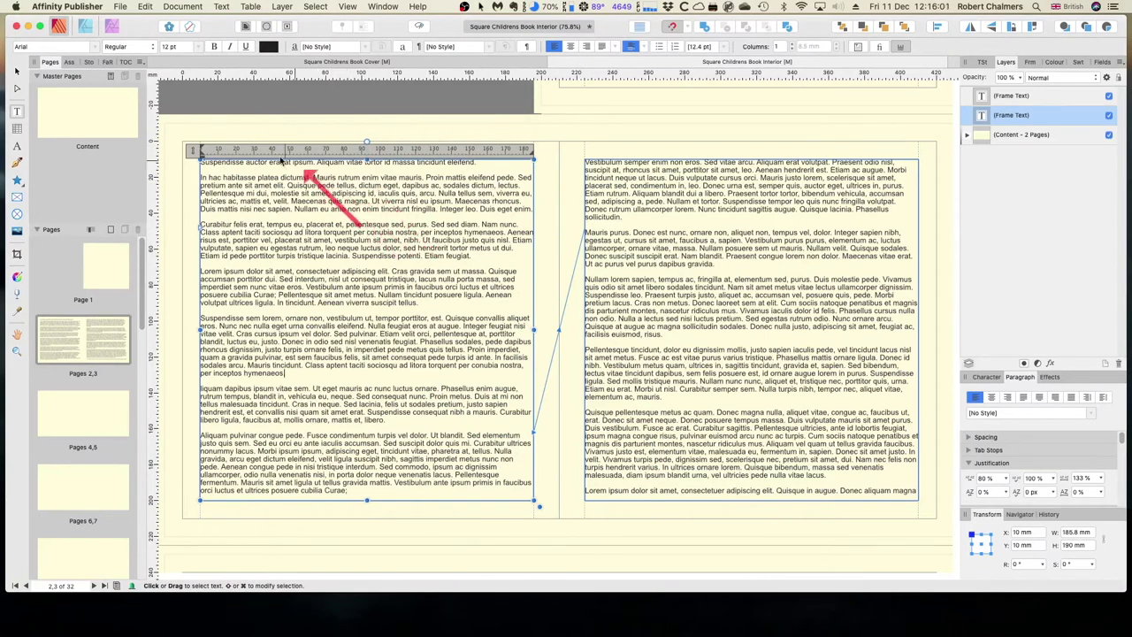
{"action": "left_click", "coordinate": [16, 216]}
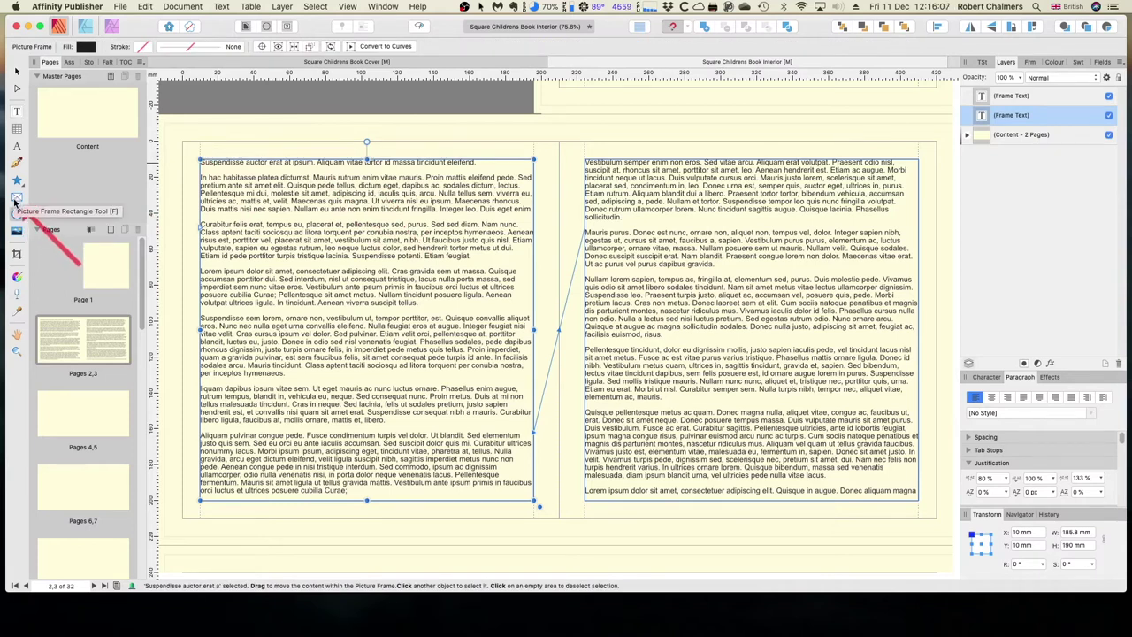
{"action": "left_click", "coordinate": [16, 214]}
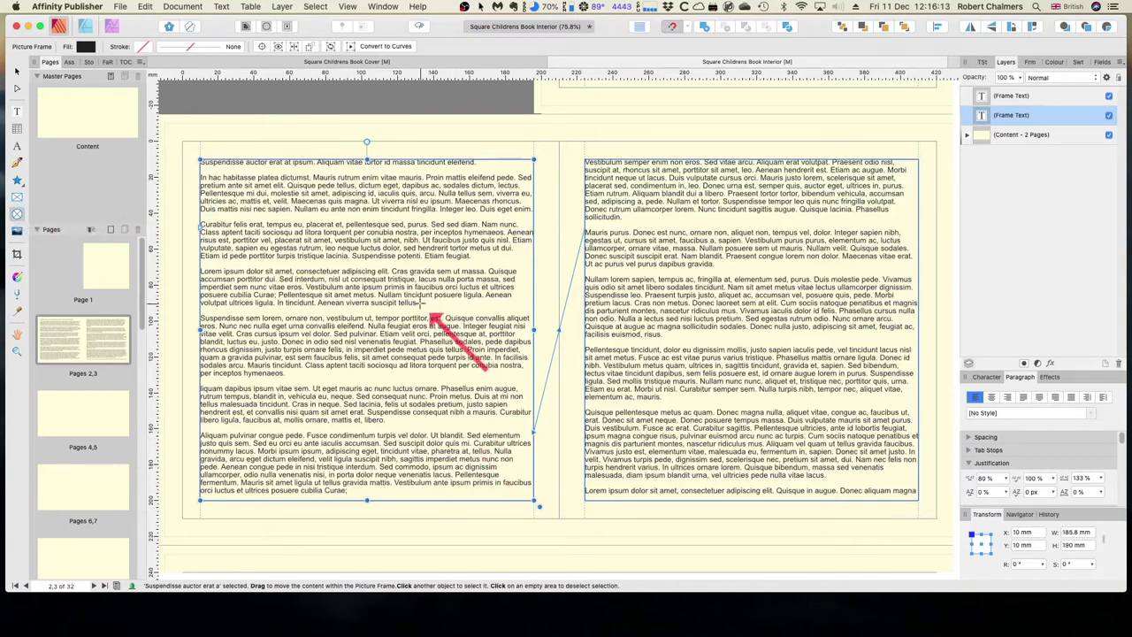
{"action": "left_click_drag", "start_coordinate": [422, 302], "coordinate": [536, 409]}
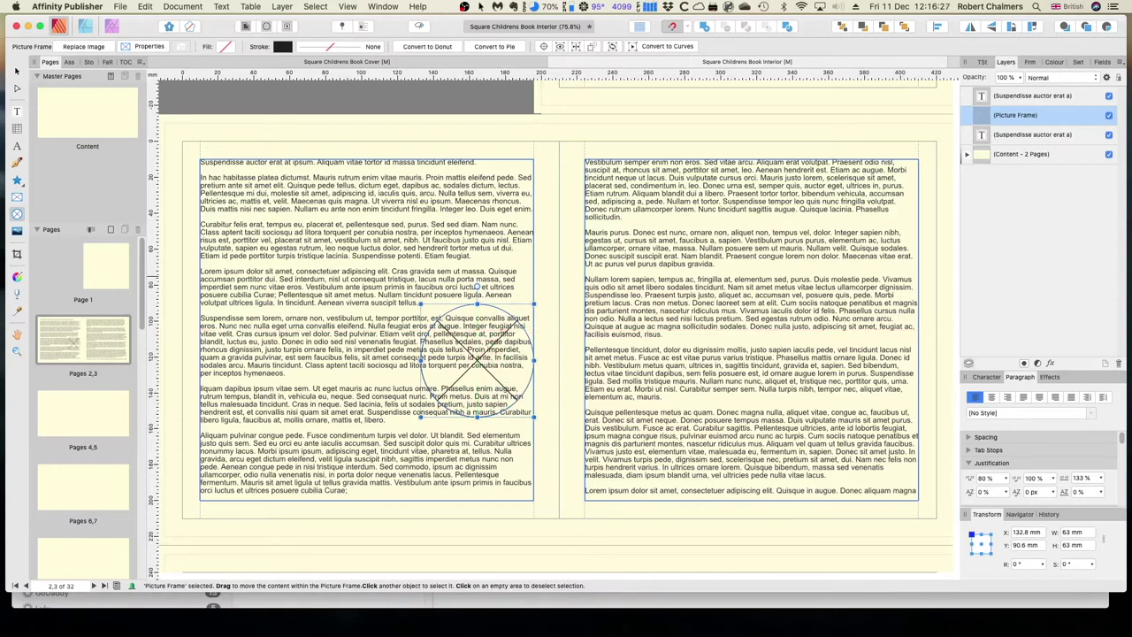
{"action": "left_click_drag", "start_coordinate": [0, 237], "coordinate": [481, 361]}
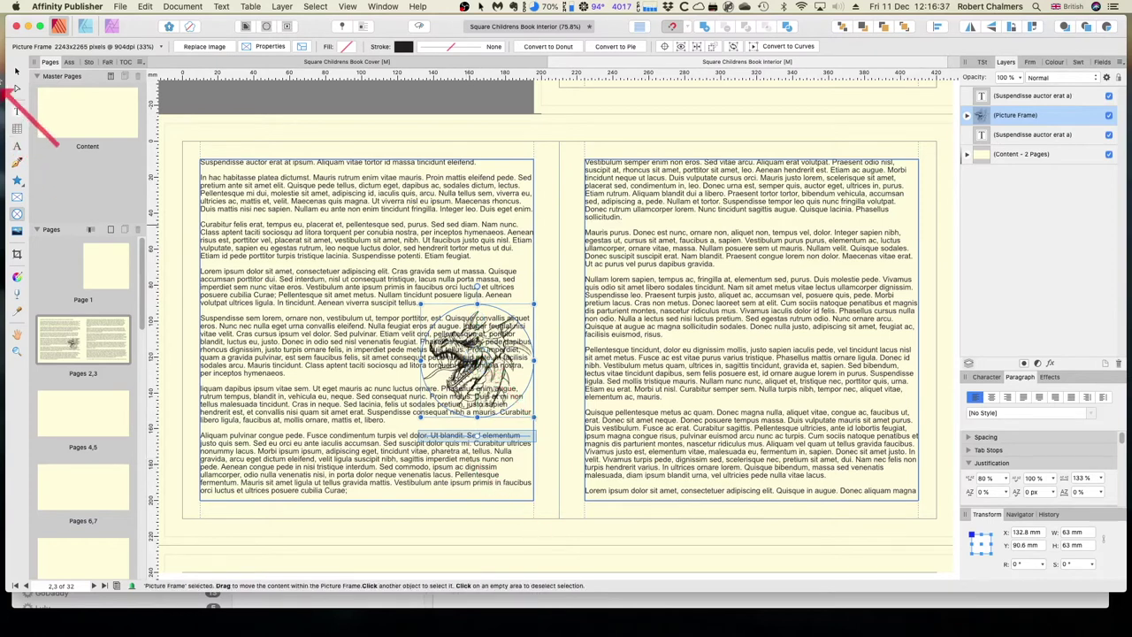
Step: Return to the Move Tool with dragon-head-transparent.png placed in the circle
{"action": "left_click", "coordinate": [18, 72]}
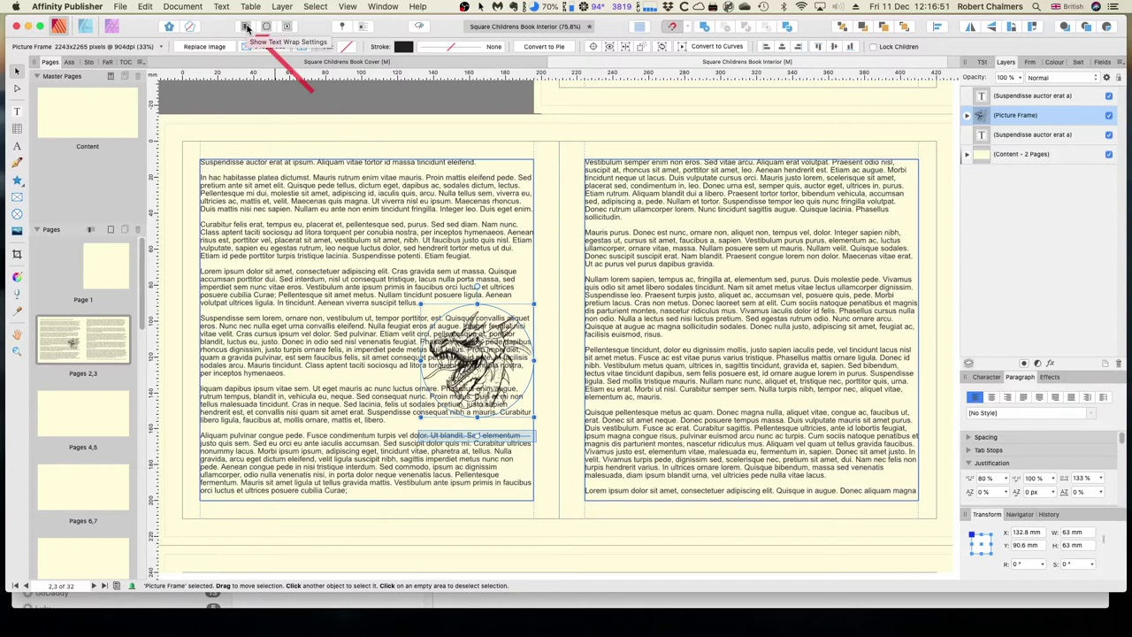
Step: In Text Wrap, try Jump, then settle on Square wrapping around the dragon frame
{"action": "left_click", "coordinate": [247, 28]}
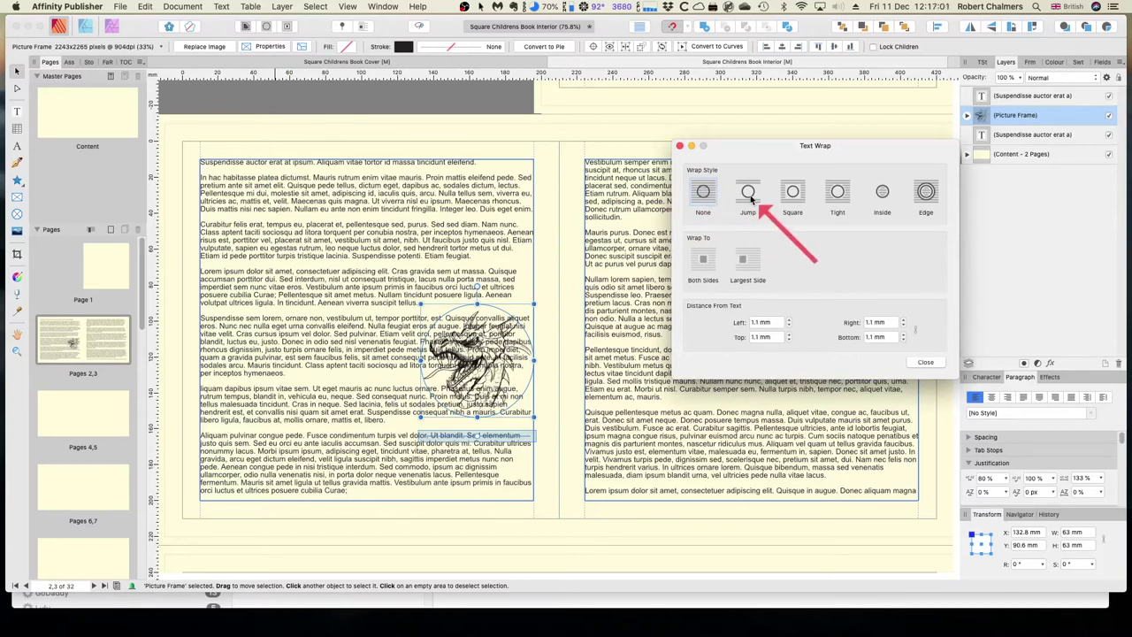
{"action": "left_click", "coordinate": [748, 195]}
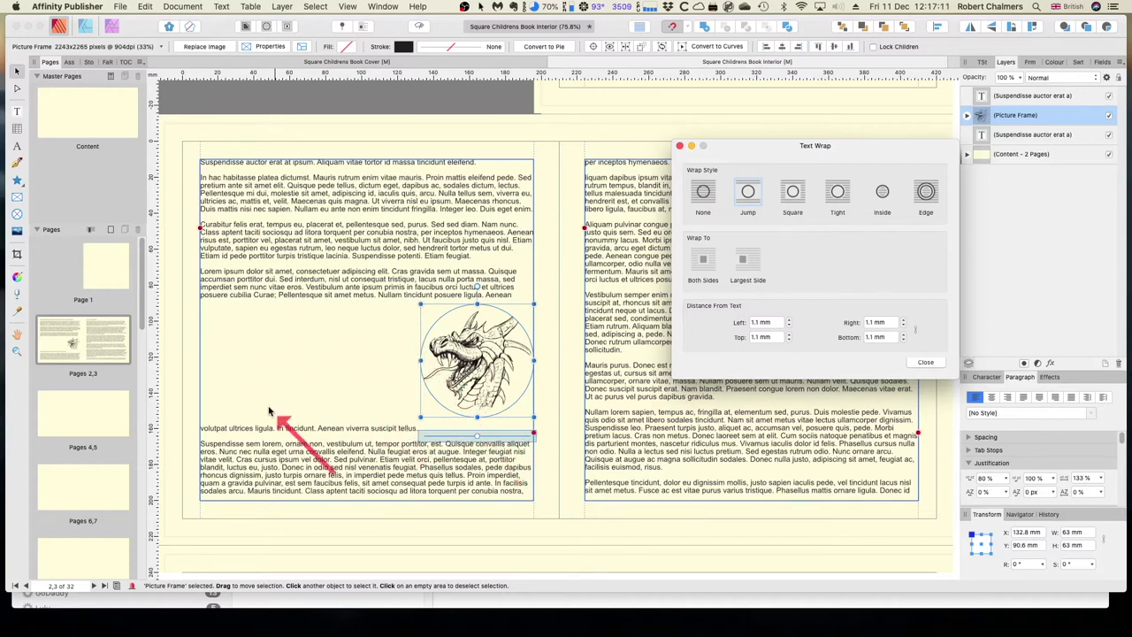
{"action": "left_click", "coordinate": [794, 193]}
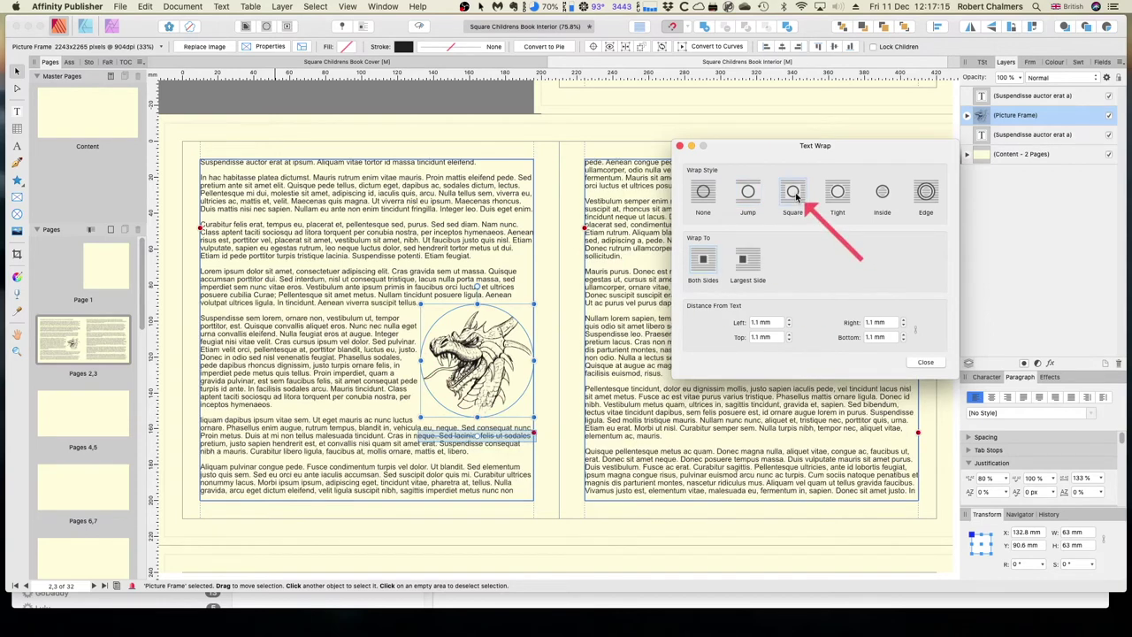
{"action": "left_click", "coordinate": [548, 247]}
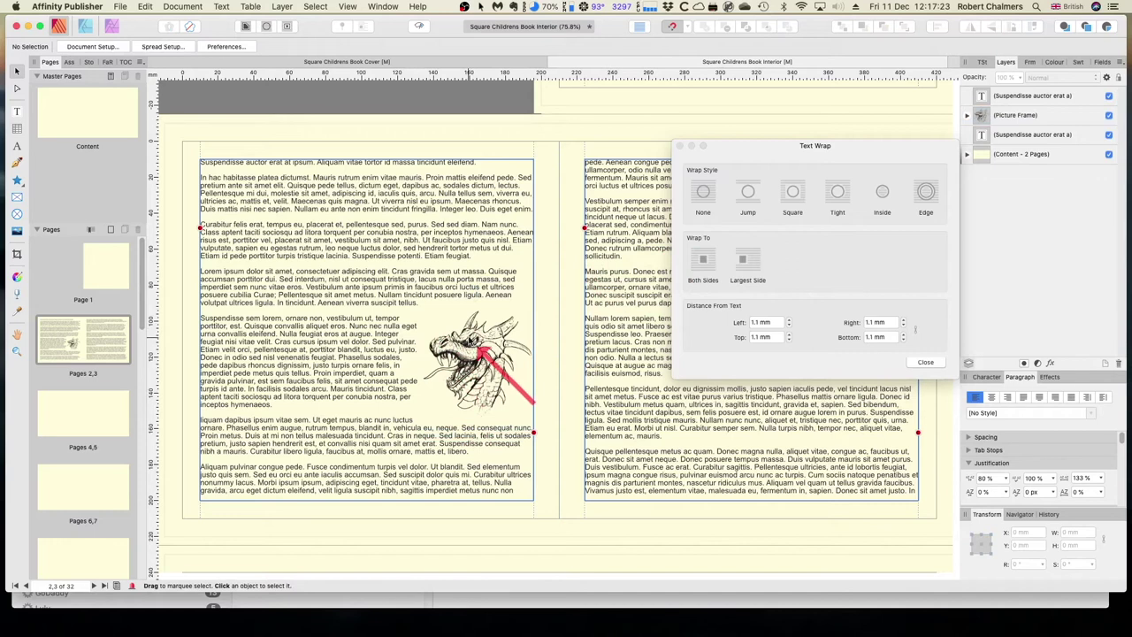
{"action": "left_click", "coordinate": [475, 334]}
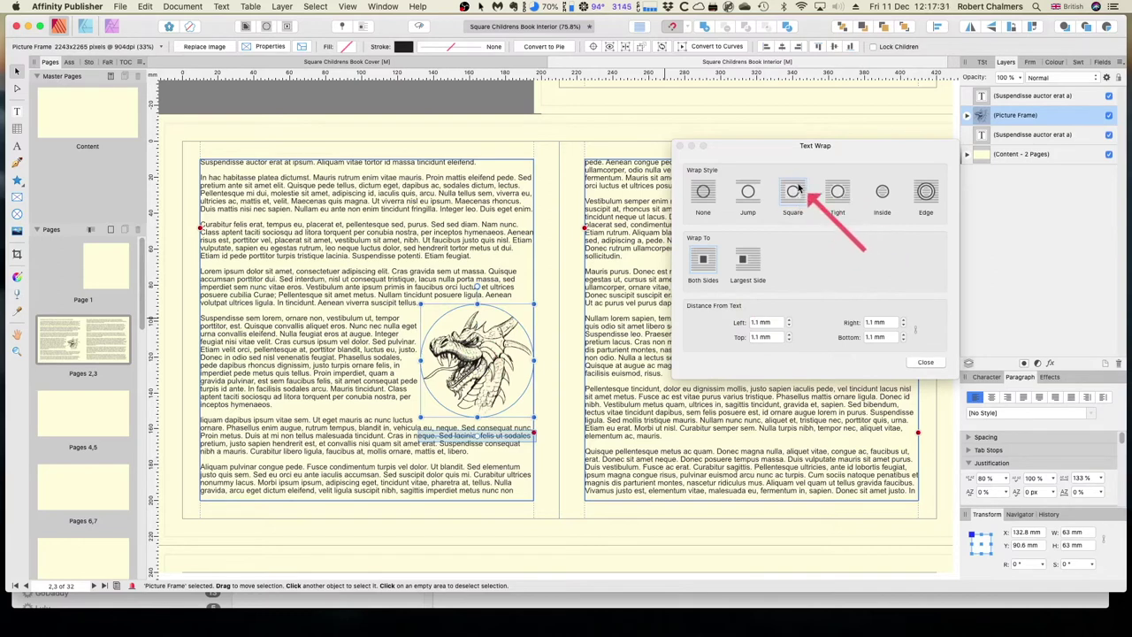
Step: Give the dragon frame Tight wrap to the Largest Side with 0 mm distances from text
{"action": "left_click", "coordinate": [838, 196]}
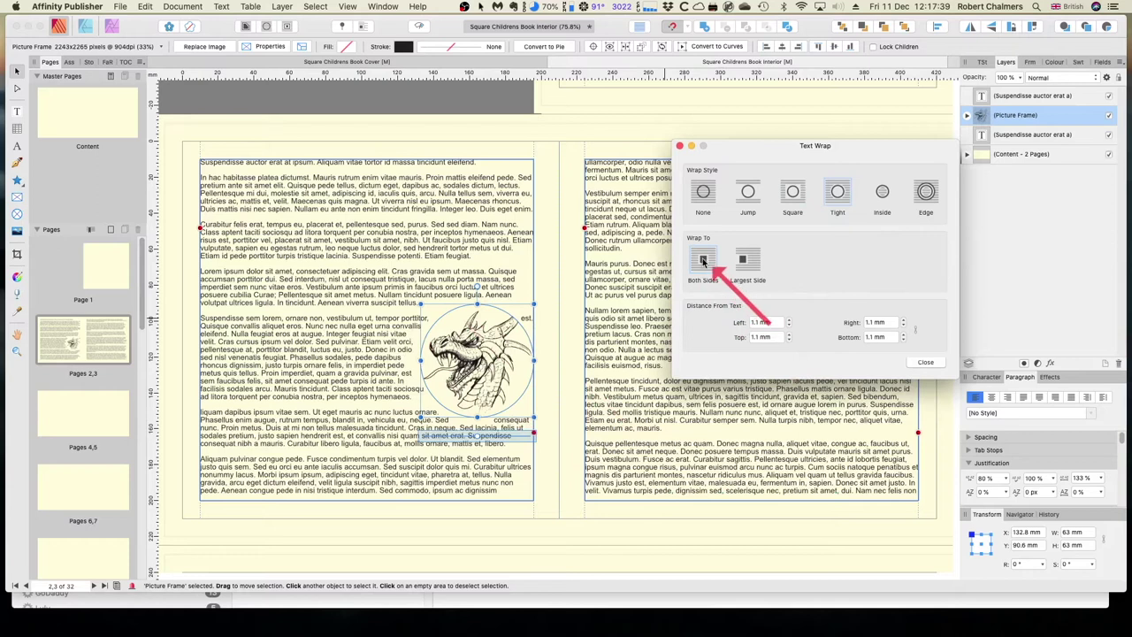
{"action": "left_click", "coordinate": [748, 259]}
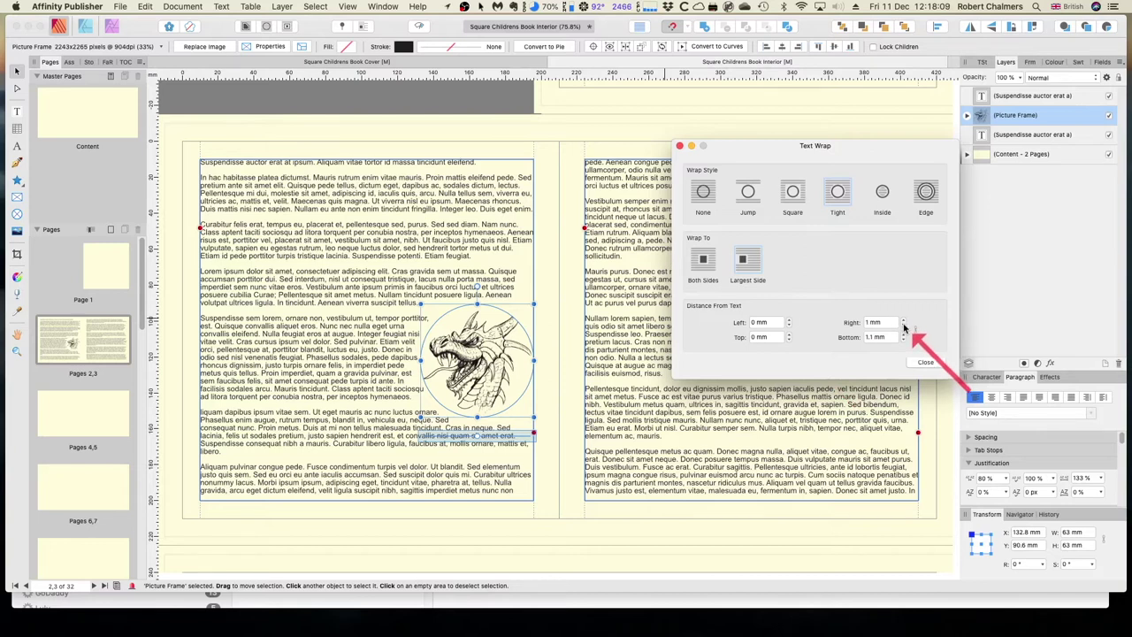
{"action": "left_click", "coordinate": [495, 378]}
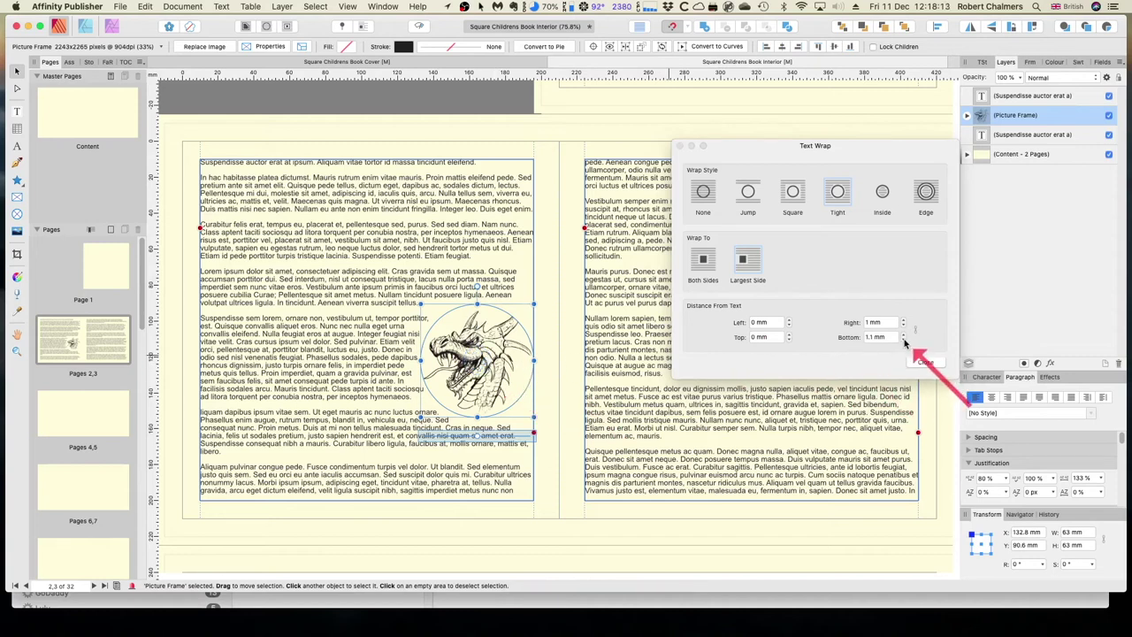
{"action": "left_click", "coordinate": [904, 341]}
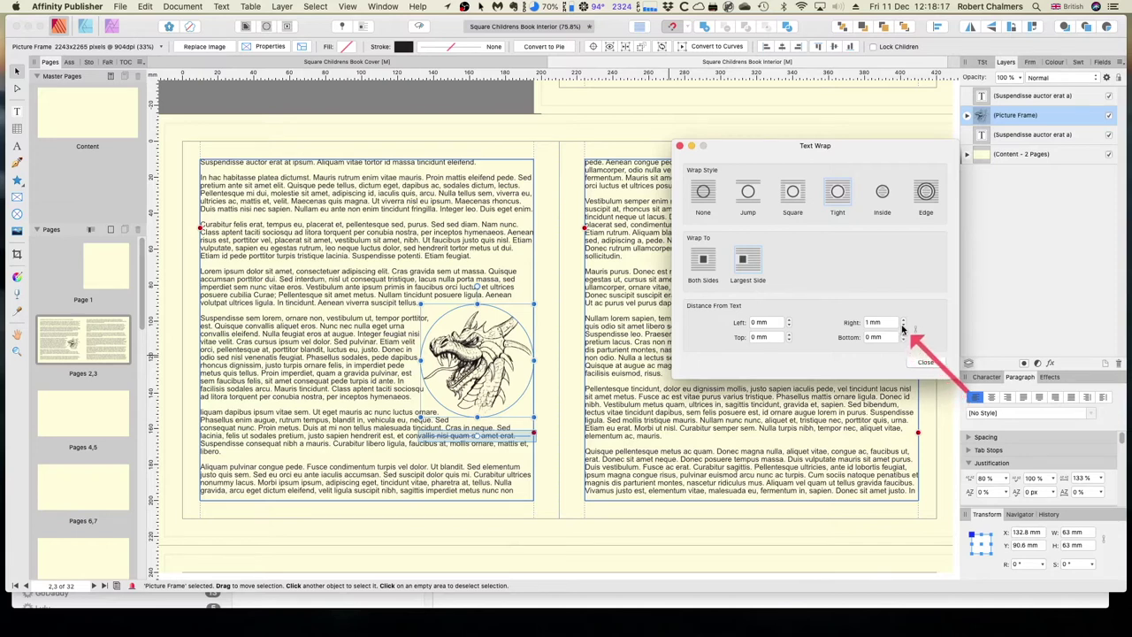
{"action": "left_click", "coordinate": [904, 325]}
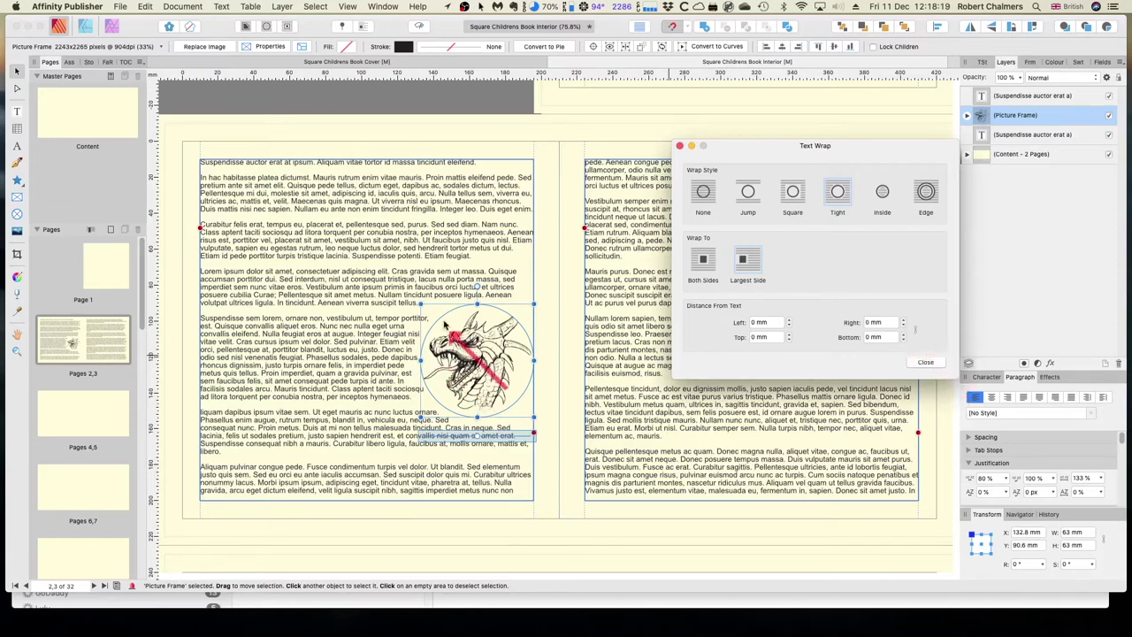
{"action": "left_click", "coordinate": [447, 325]}
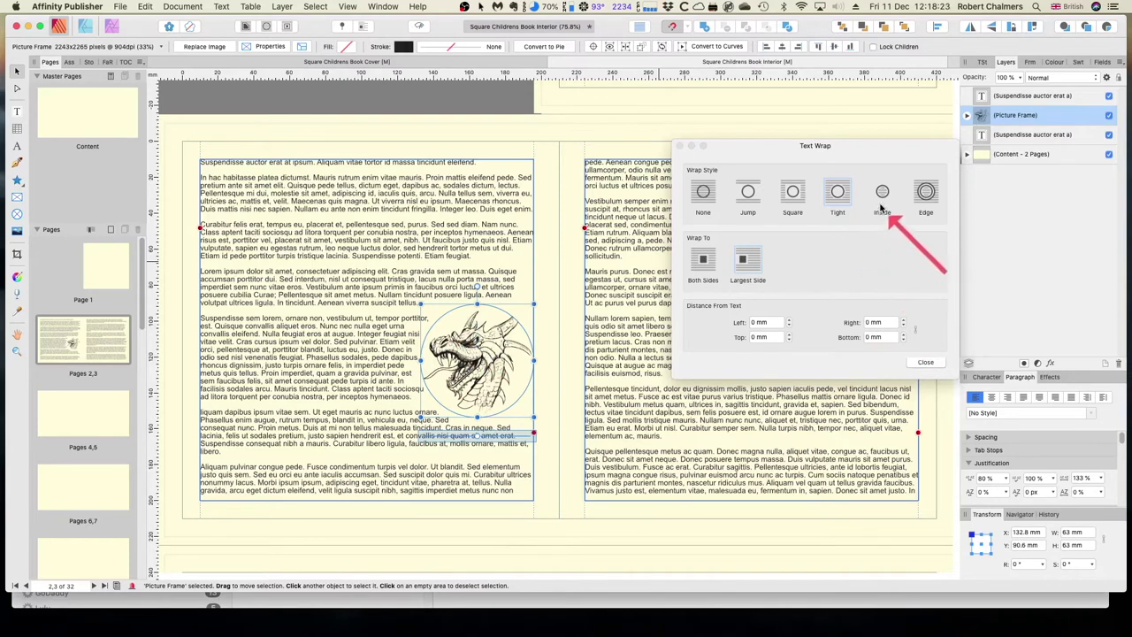
Step: Try Inside and Edge wrap styles, then restore Tight wrap with a 2 mm left distance
{"action": "left_click", "coordinate": [845, 270]}
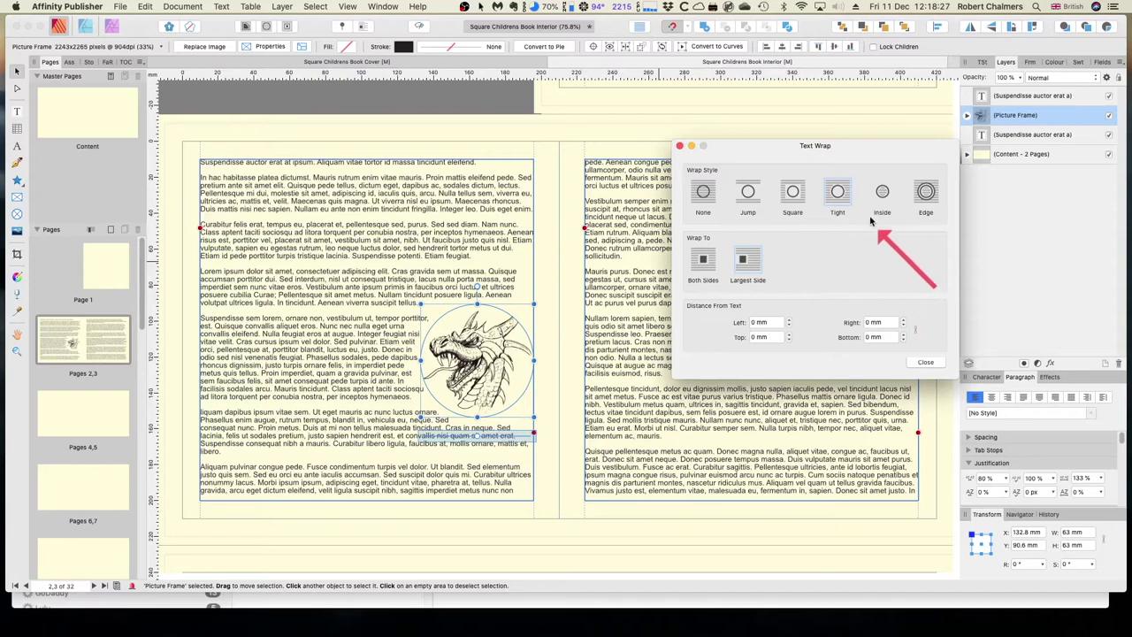
{"action": "left_click", "coordinate": [883, 193]}
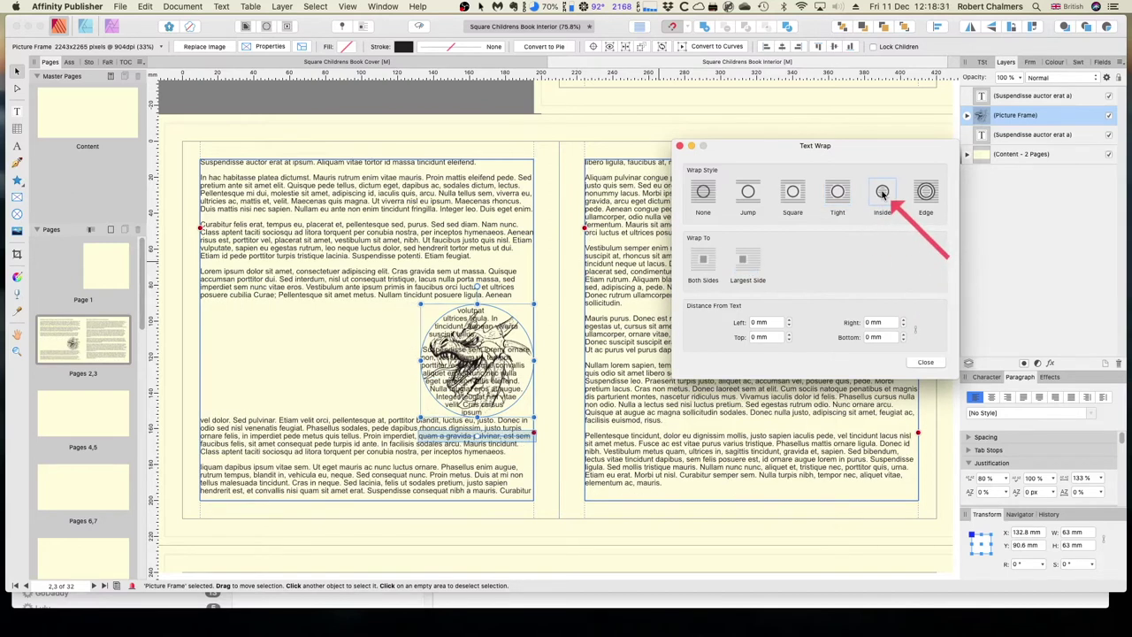
{"action": "left_click", "coordinate": [837, 192]}
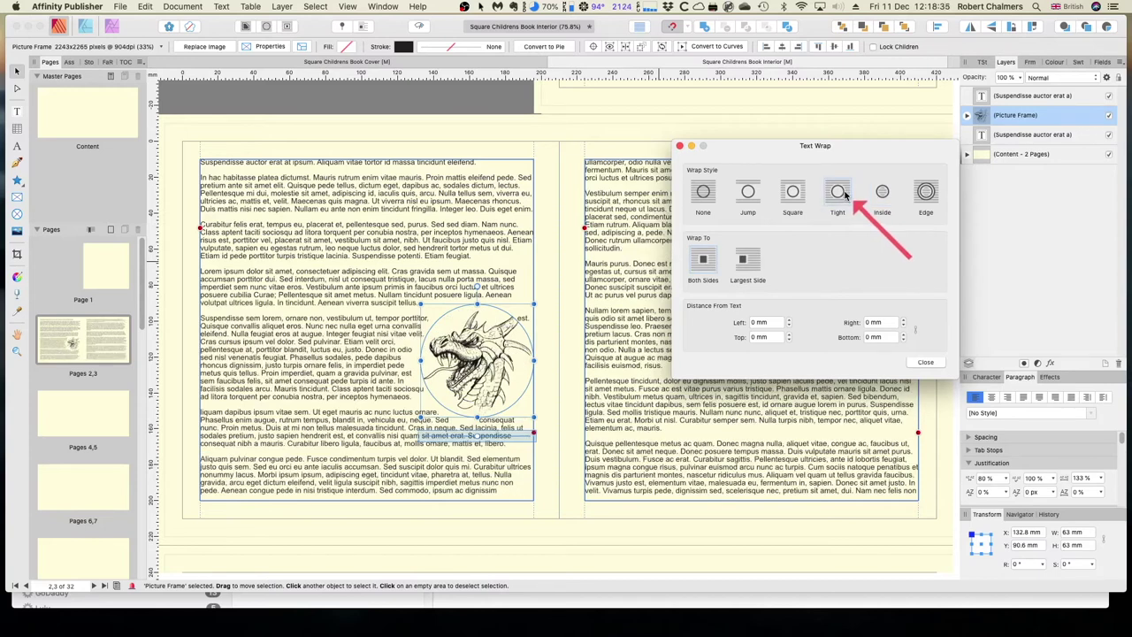
{"action": "left_click", "coordinate": [926, 195]}
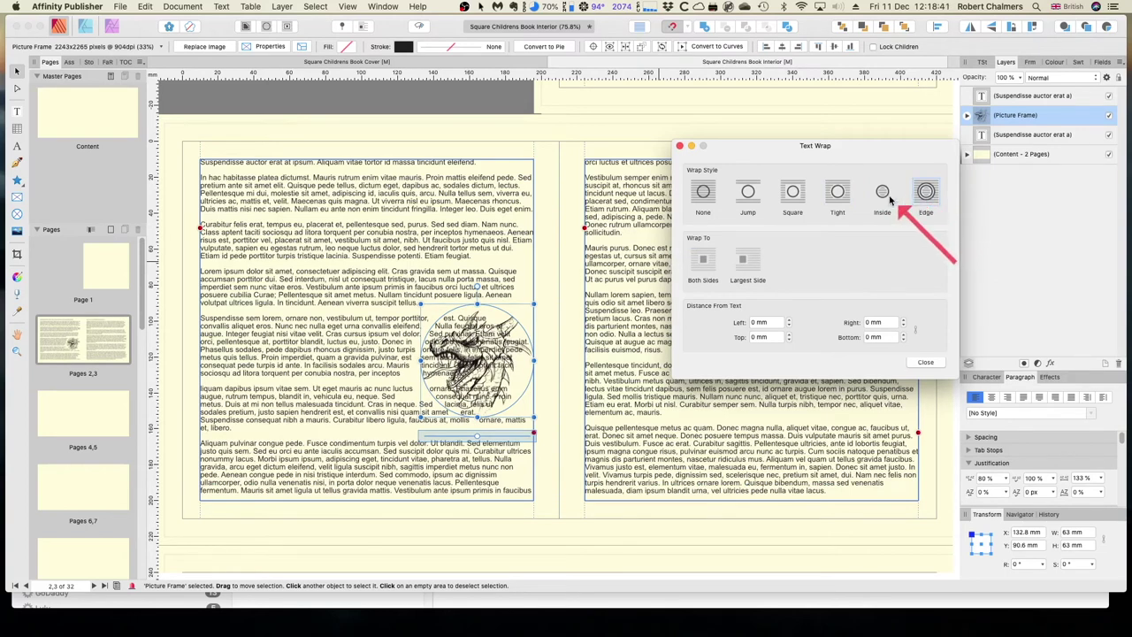
{"action": "left_click", "coordinate": [837, 197]}
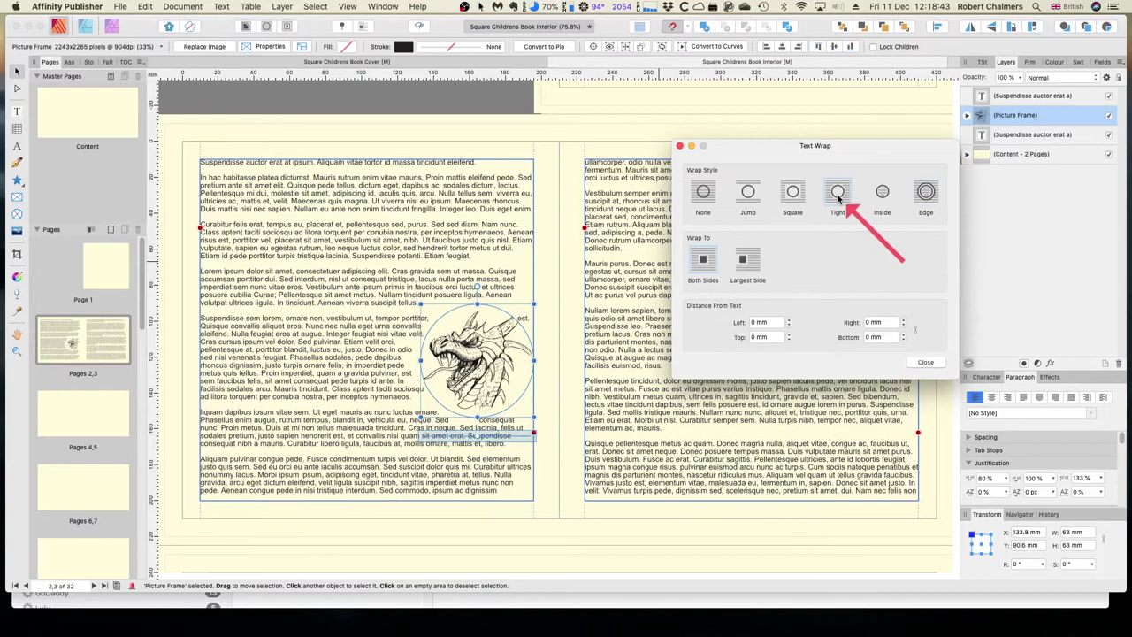
{"action": "left_click", "coordinate": [789, 322]}
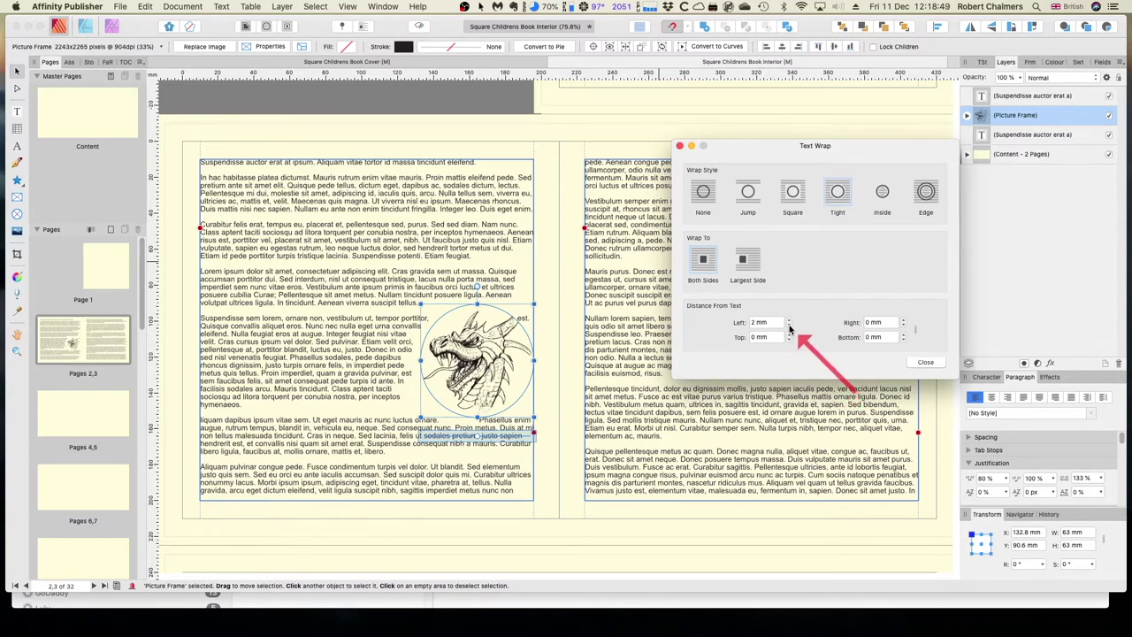
Step: Set the dragon picture's Left, Top and Right distance from text to 1.1 mm
{"action": "left_click", "coordinate": [790, 327]}
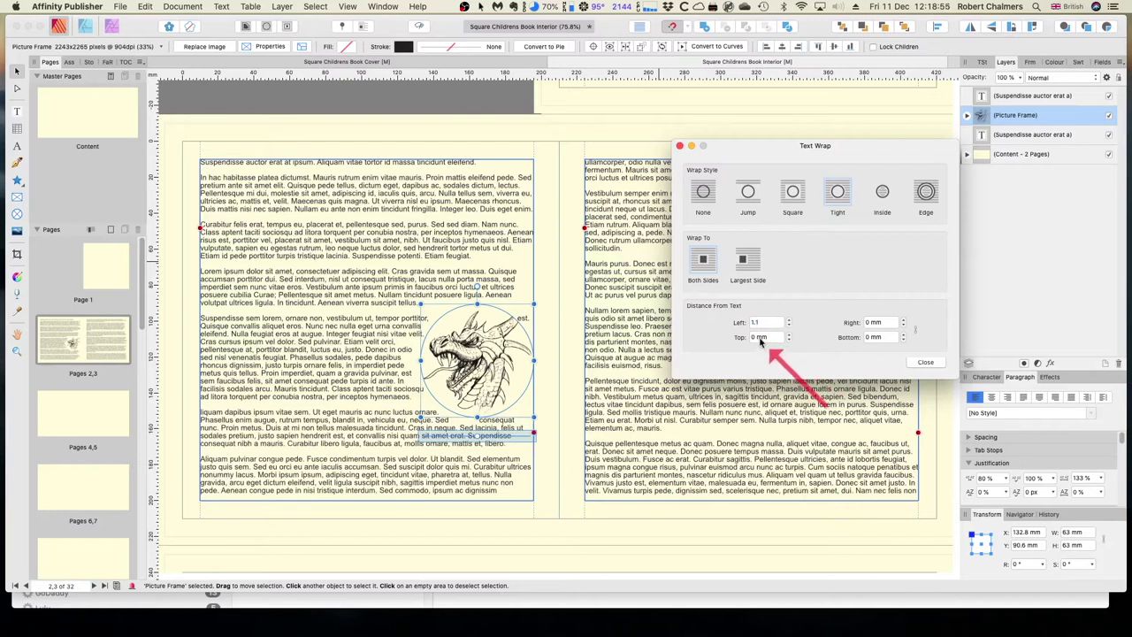
{"action": "left_click", "coordinate": [759, 337]}
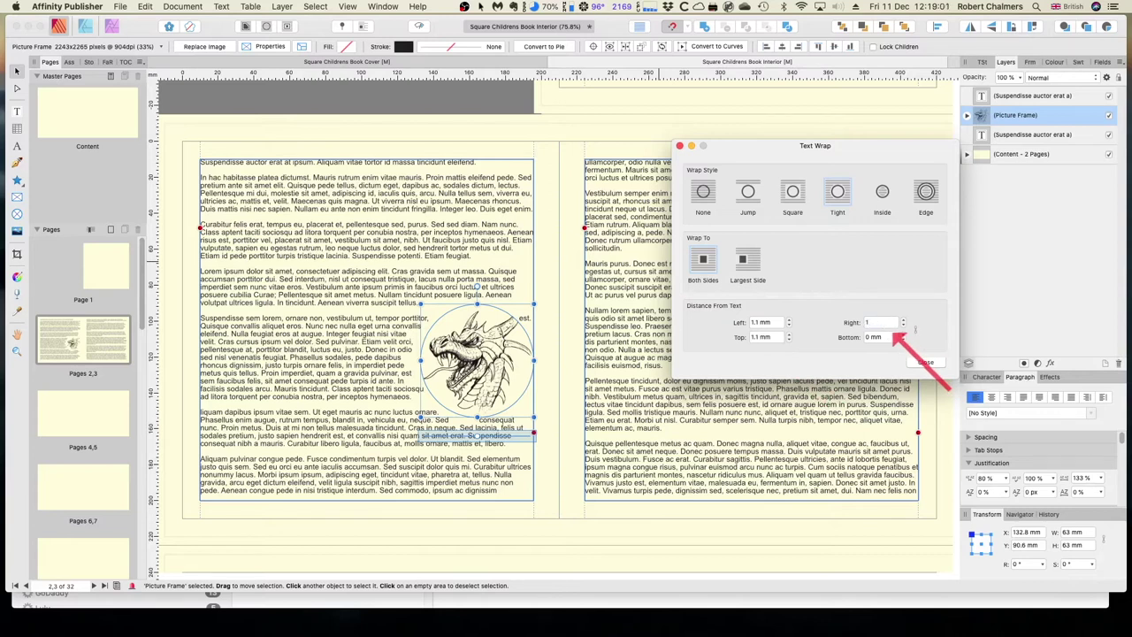
{"action": "left_click", "coordinate": [882, 324]}
{"action": "type", "text": "1.1"}
{"action": "key", "text": "Tab"}
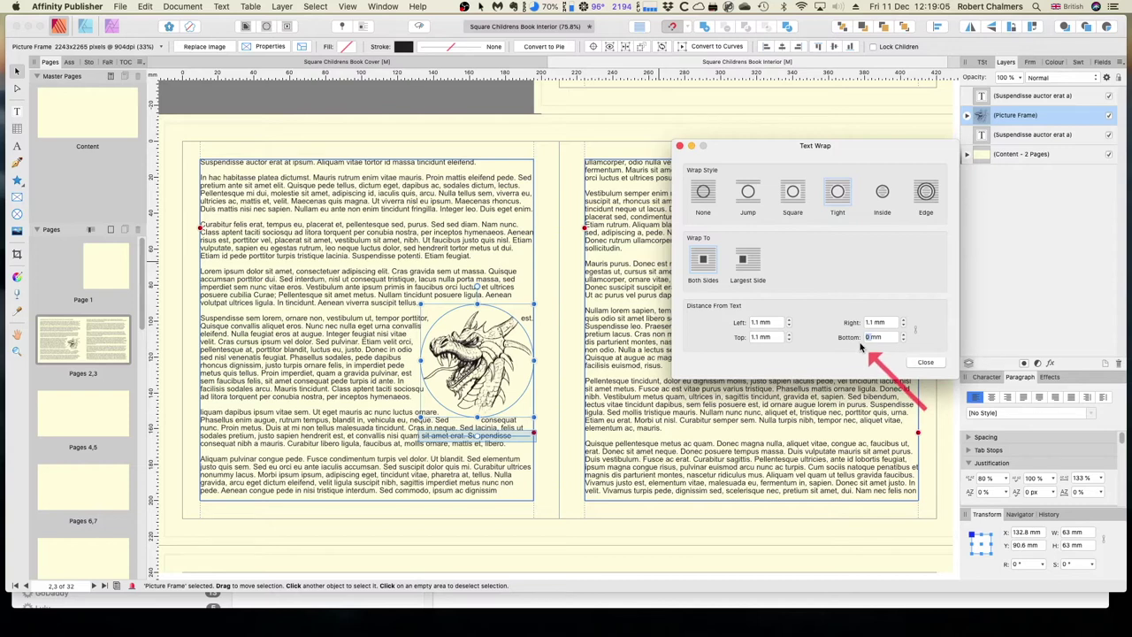
{"action": "type", "text": "1.1"}
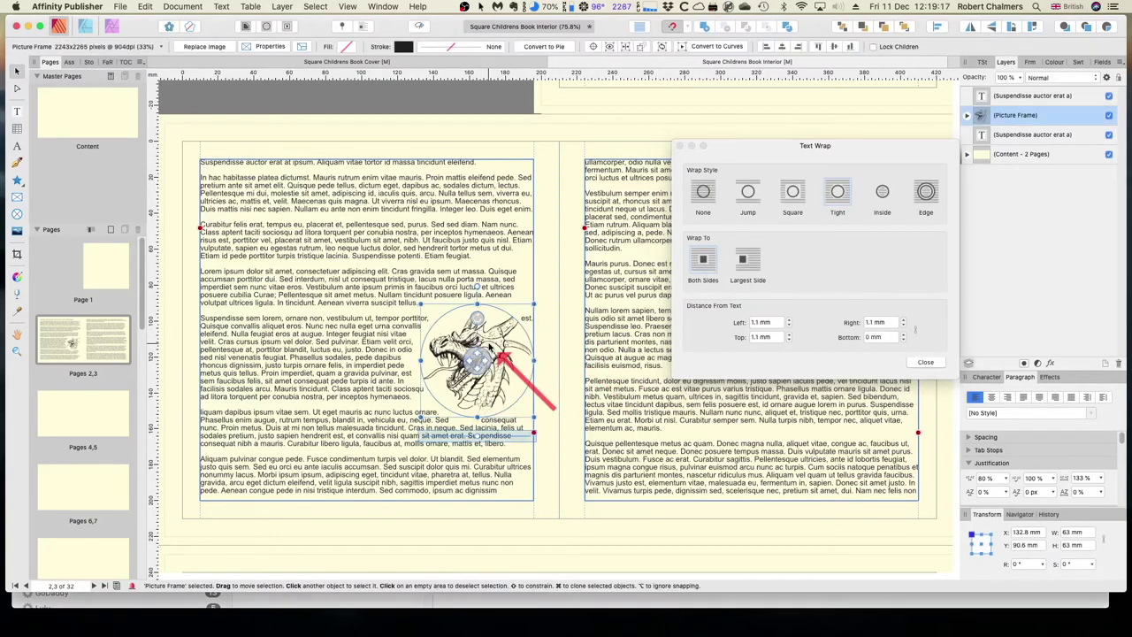
{"action": "left_click", "coordinate": [385, 339]}
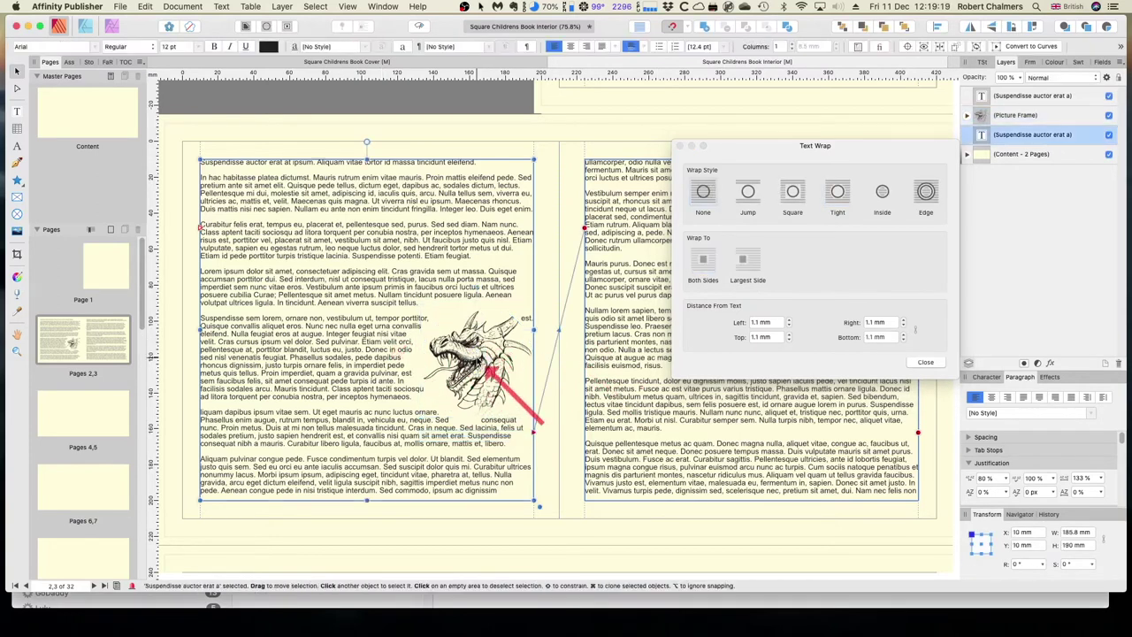
{"action": "left_click", "coordinate": [483, 361]}
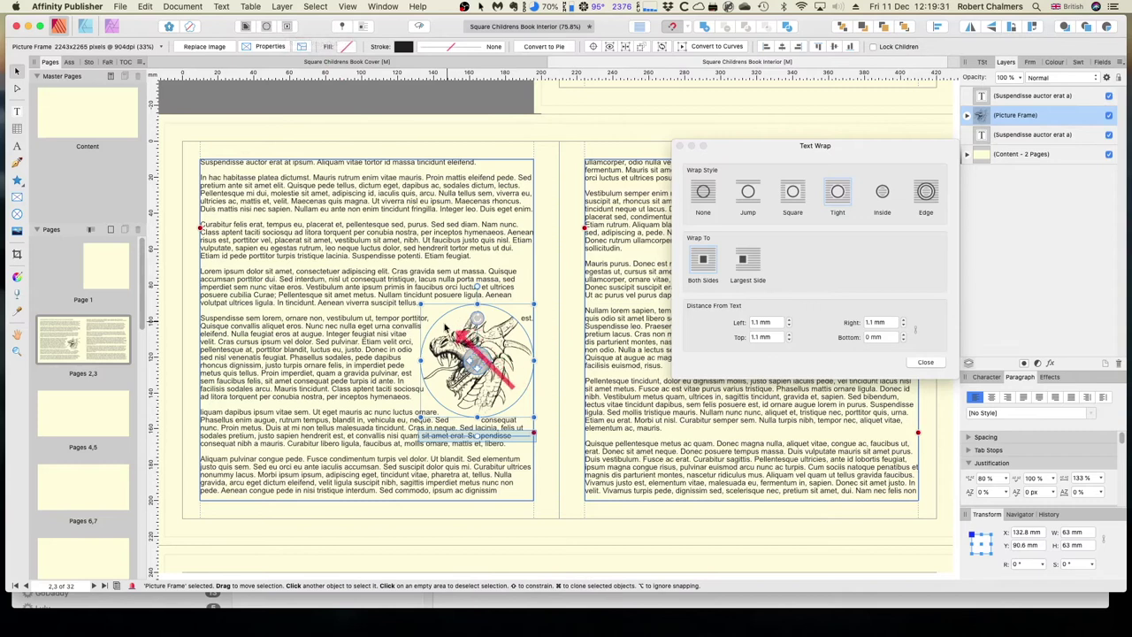
{"action": "left_click", "coordinate": [267, 30]}
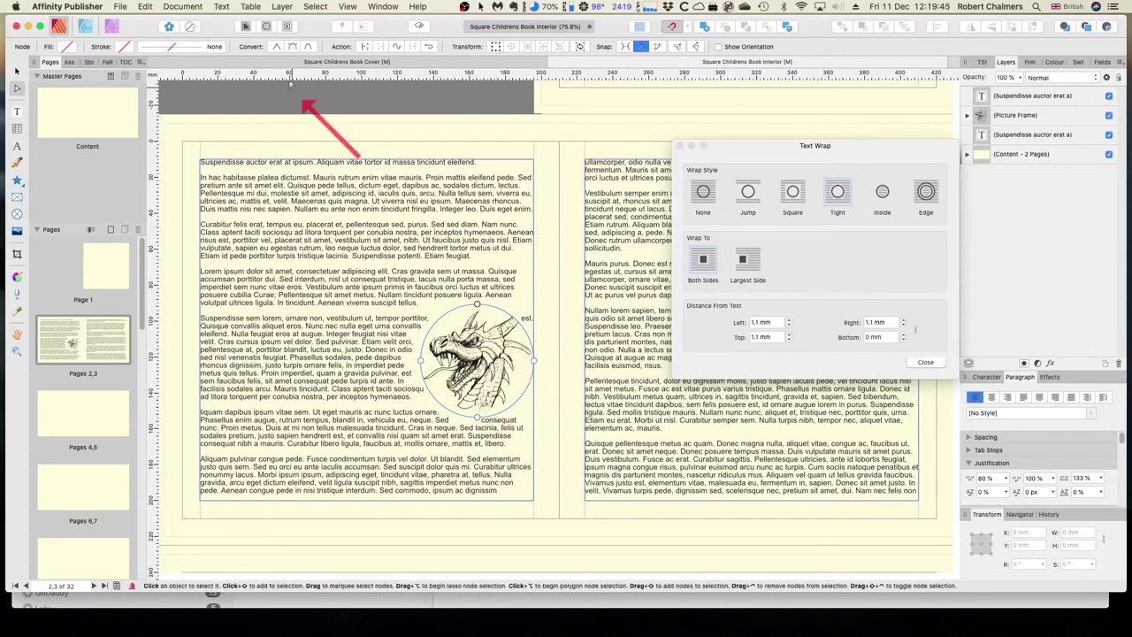
{"action": "left_click", "coordinate": [248, 27]}
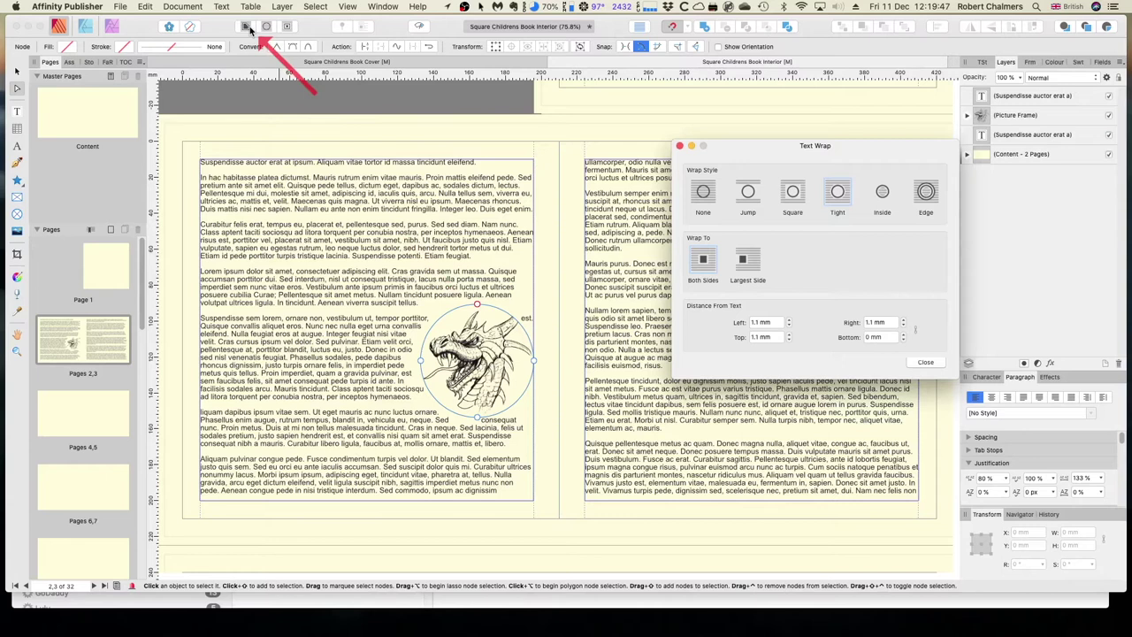
{"action": "left_click", "coordinate": [441, 314]}
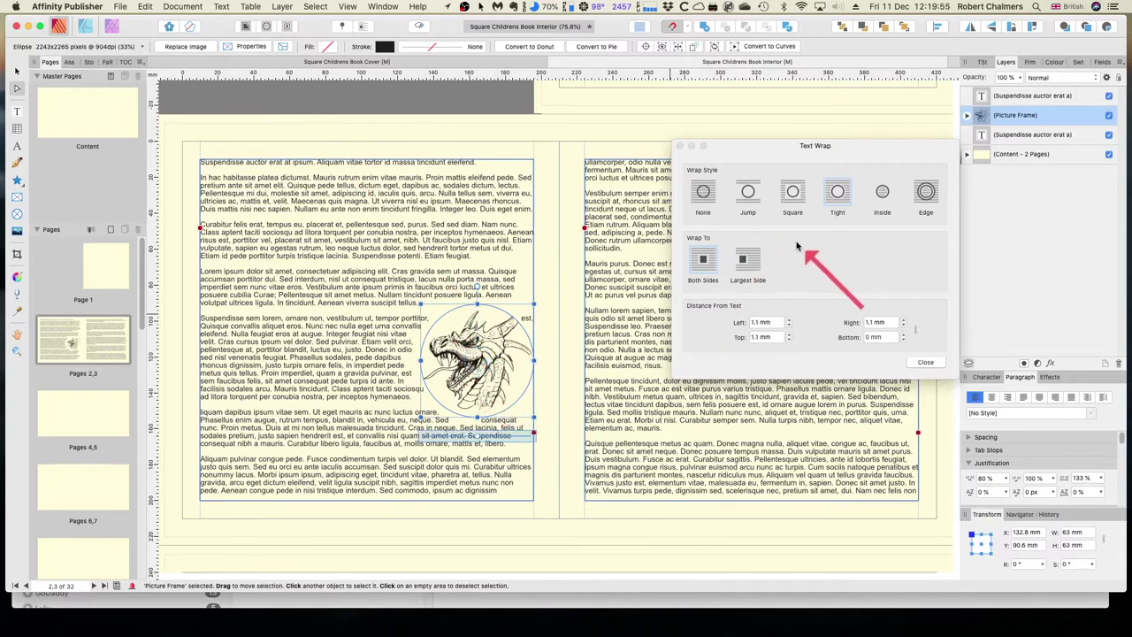
Step: Wrap text on the dragon frame's largest side and nudge the drawing right and down in its circle
{"action": "left_click", "coordinate": [749, 262]}
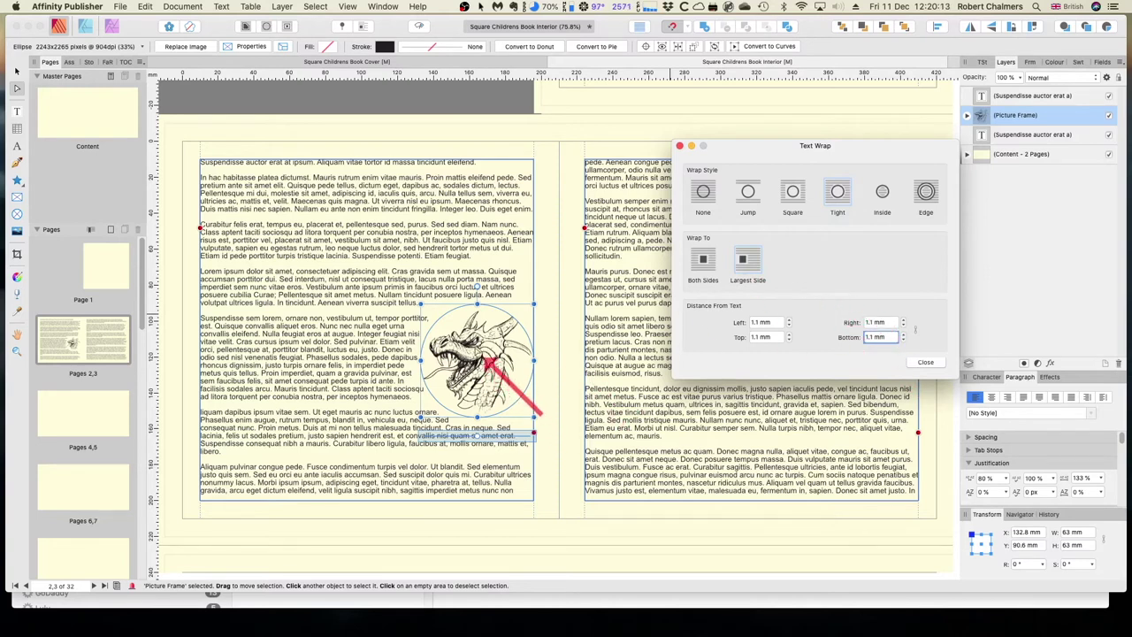
{"action": "mouse_move", "coordinate": [485, 361]}
{"action": "left_mouse_down"}
{"action": "mouse_move", "coordinate": [484, 336]}
{"action": "mouse_move", "coordinate": [486, 362]}
{"action": "left_mouse_up"}
{"action": "left_click", "coordinate": [144, 6]}
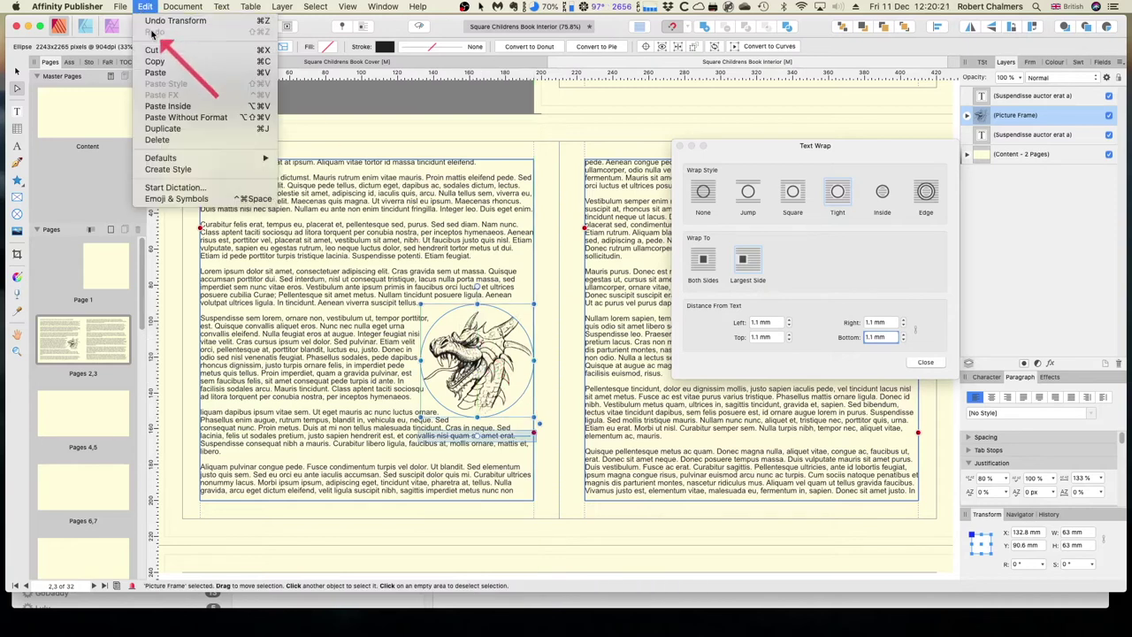
{"action": "left_click", "coordinate": [175, 21]}
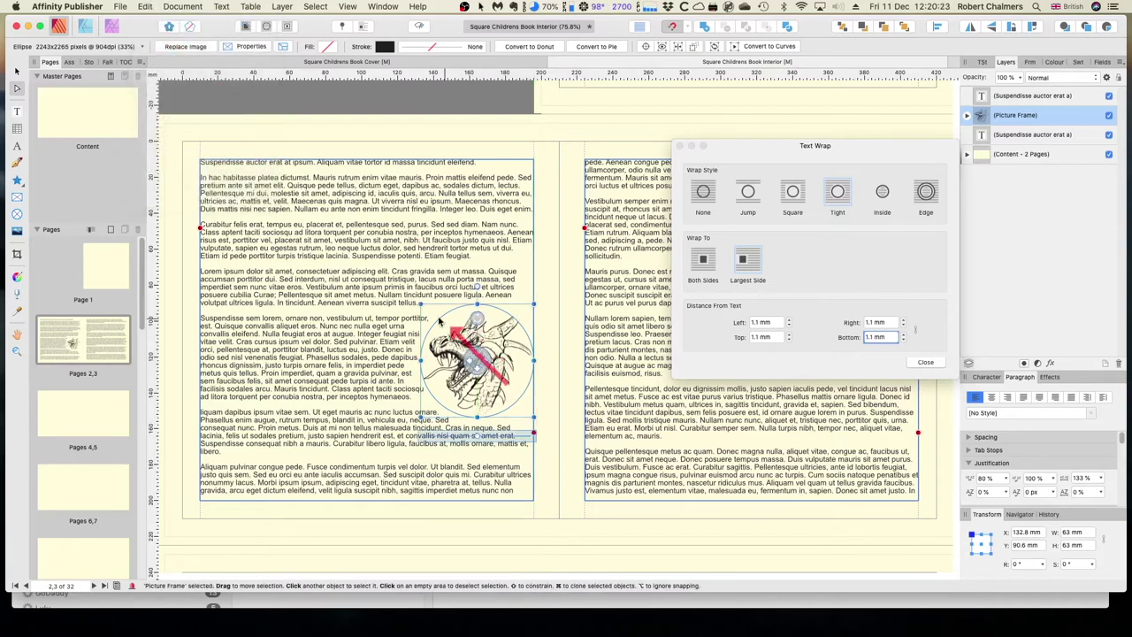
{"action": "left_click_drag", "start_coordinate": [440, 320], "coordinate": [453, 325]}
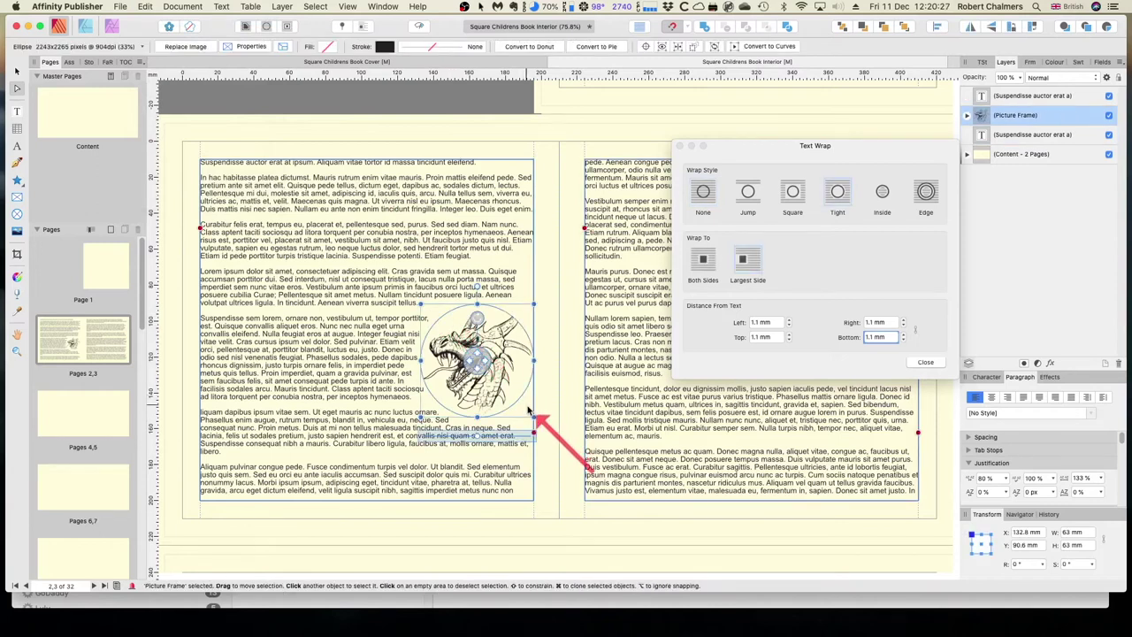
Step: Move the dragon circle up the left page and wrap text on both its sides
{"action": "left_click_drag", "start_coordinate": [529, 413], "coordinate": [429, 367]}
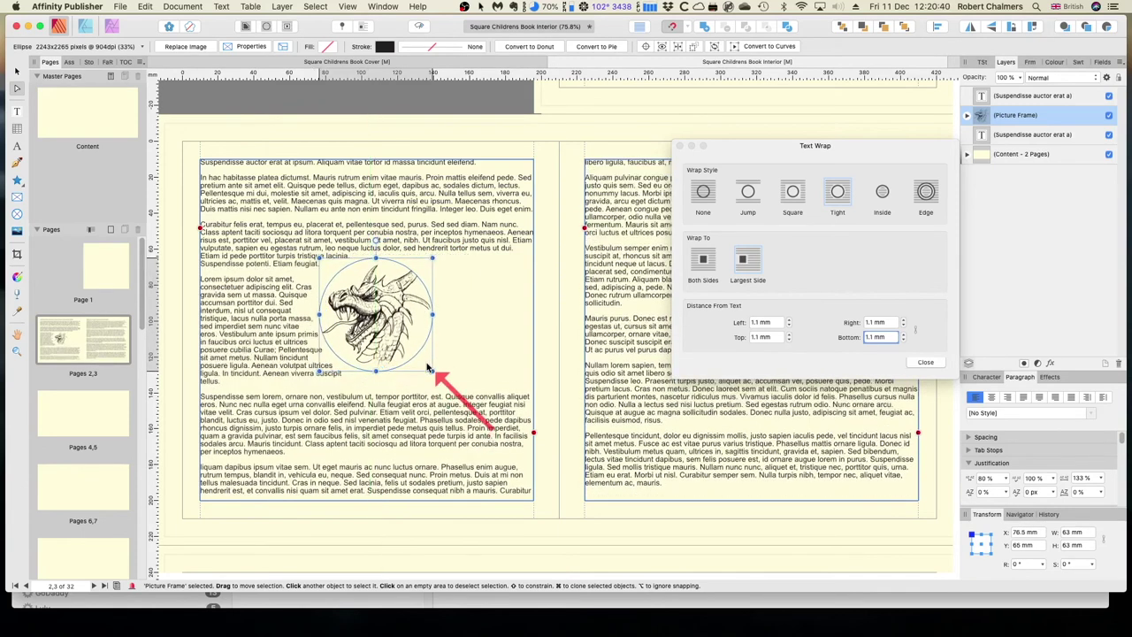
{"action": "left_click", "coordinate": [701, 260]}
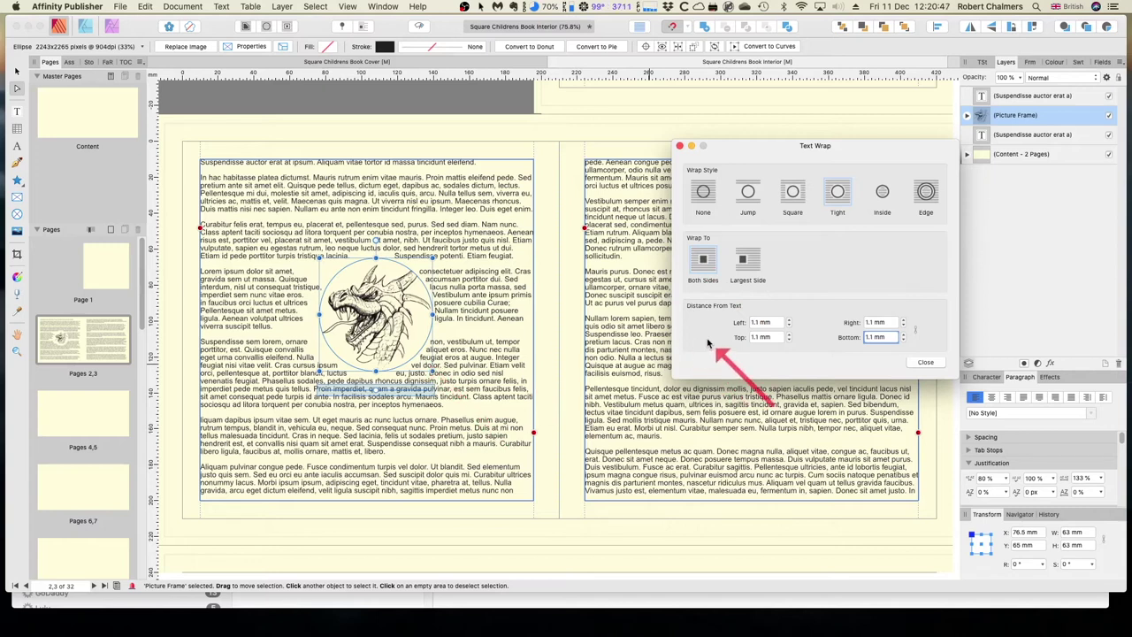
{"action": "key", "text": "a"}
{"action": "left_click", "coordinate": [504, 334]}
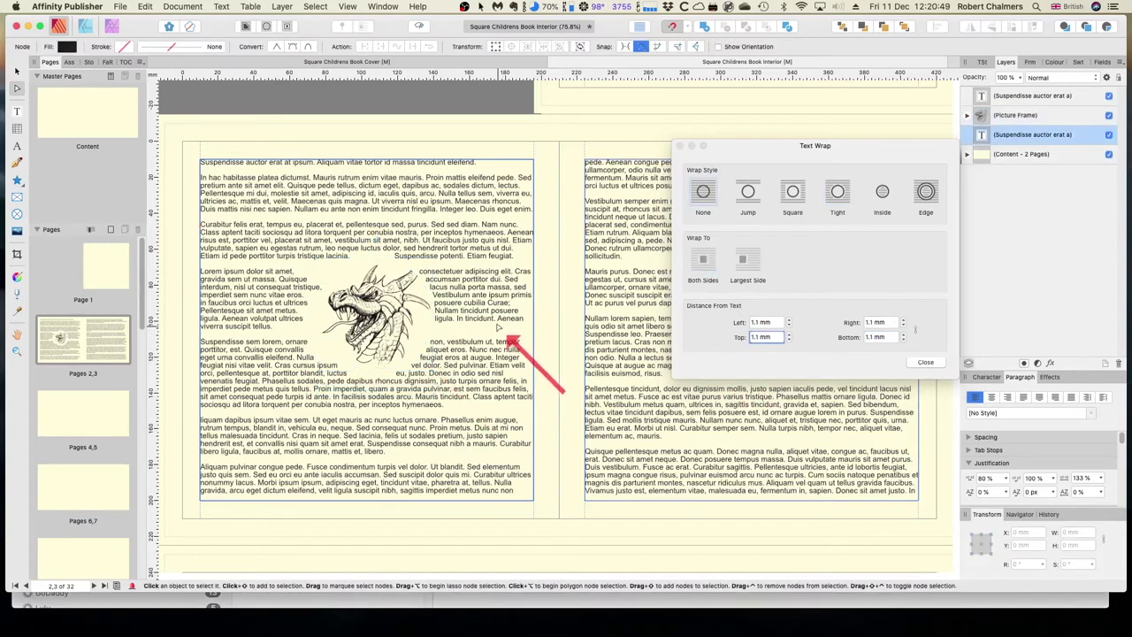
{"action": "left_click", "coordinate": [818, 148]}
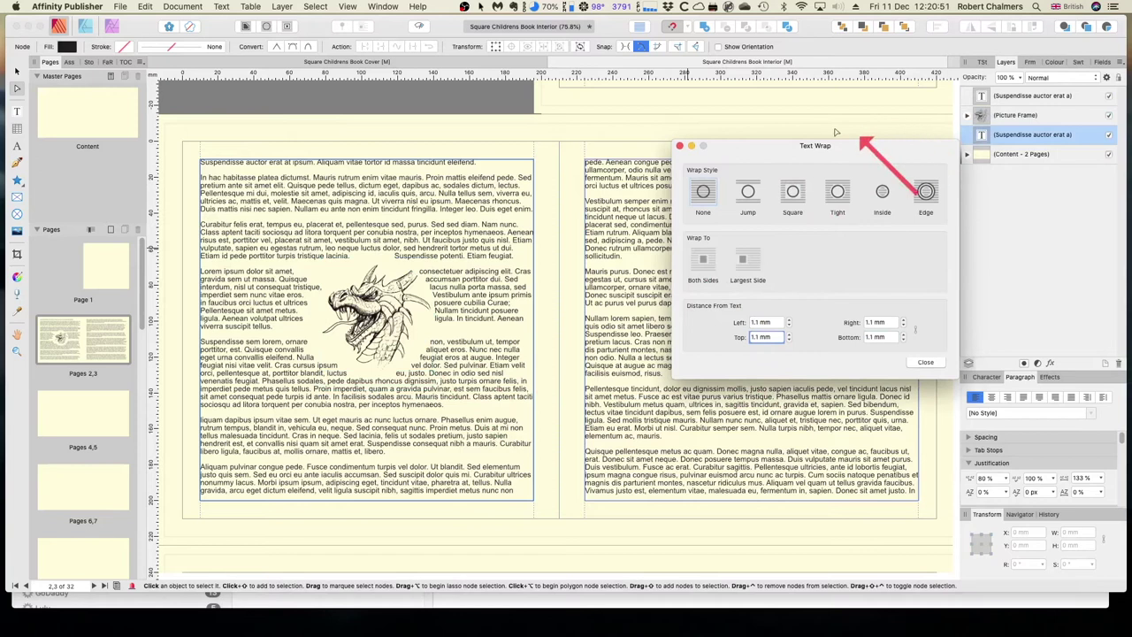
Step: Draw a star near the right page's edge and stretch it to about 36.7 mm tall
{"action": "left_click_drag", "start_coordinate": [818, 149], "coordinate": [906, 42]}
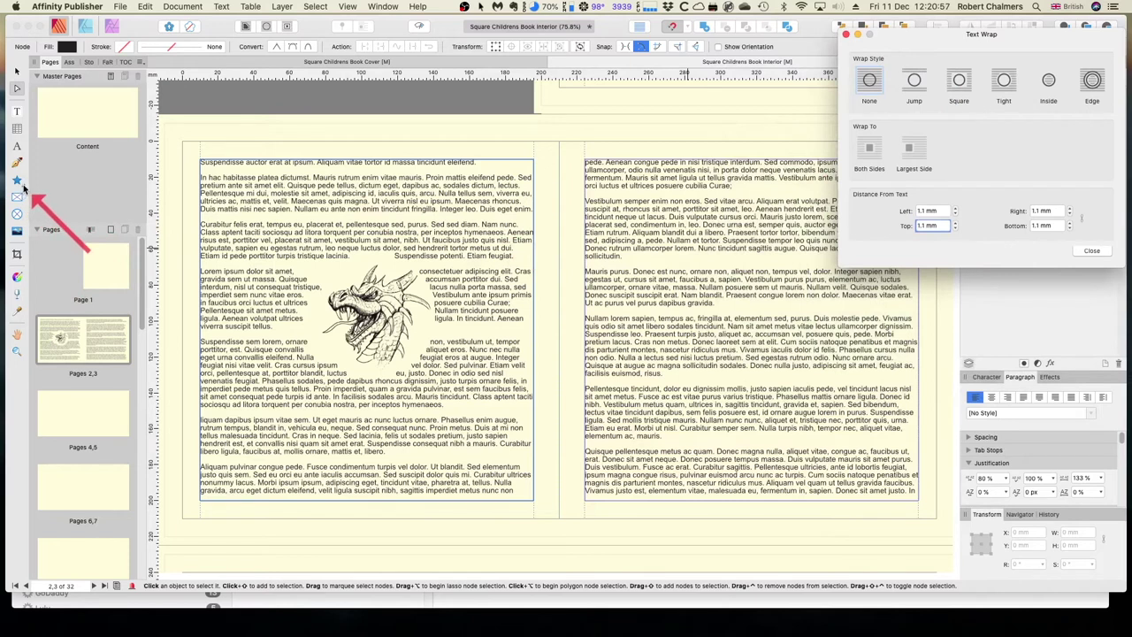
{"action": "left_click", "coordinate": [23, 183]}
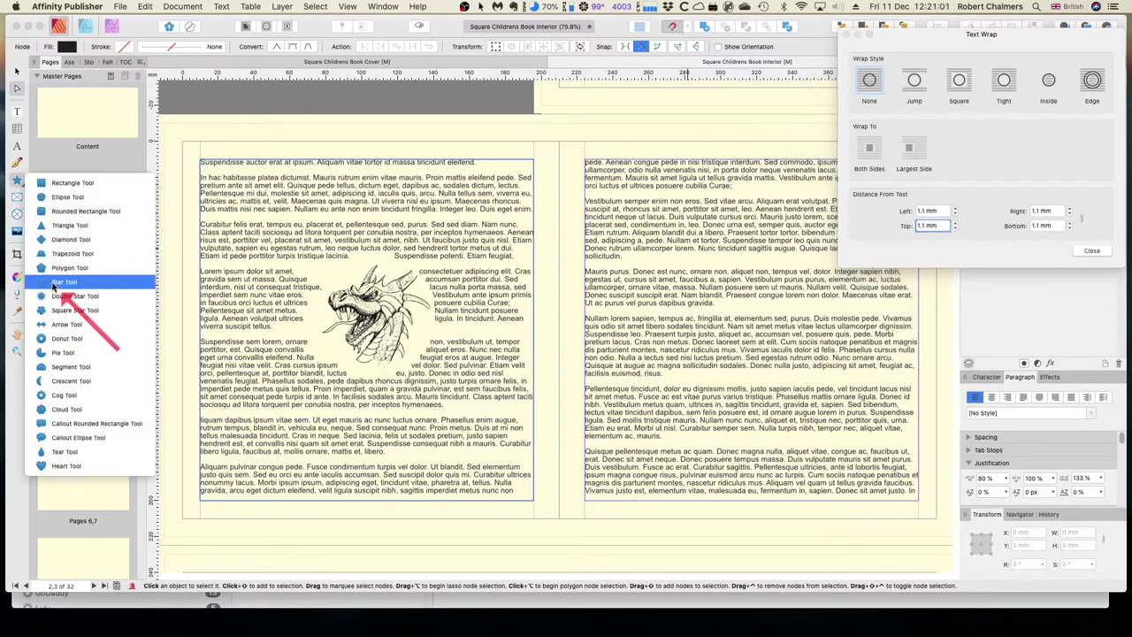
{"action": "left_click", "coordinate": [55, 283]}
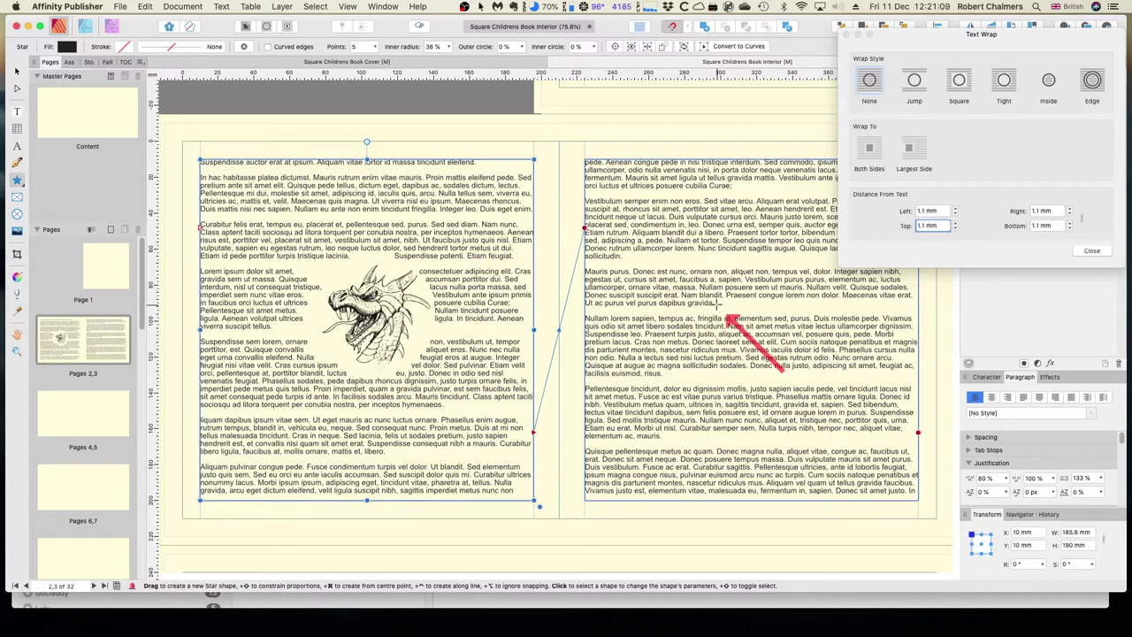
{"action": "left_click_drag", "start_coordinate": [718, 303], "coordinate": [787, 345]}
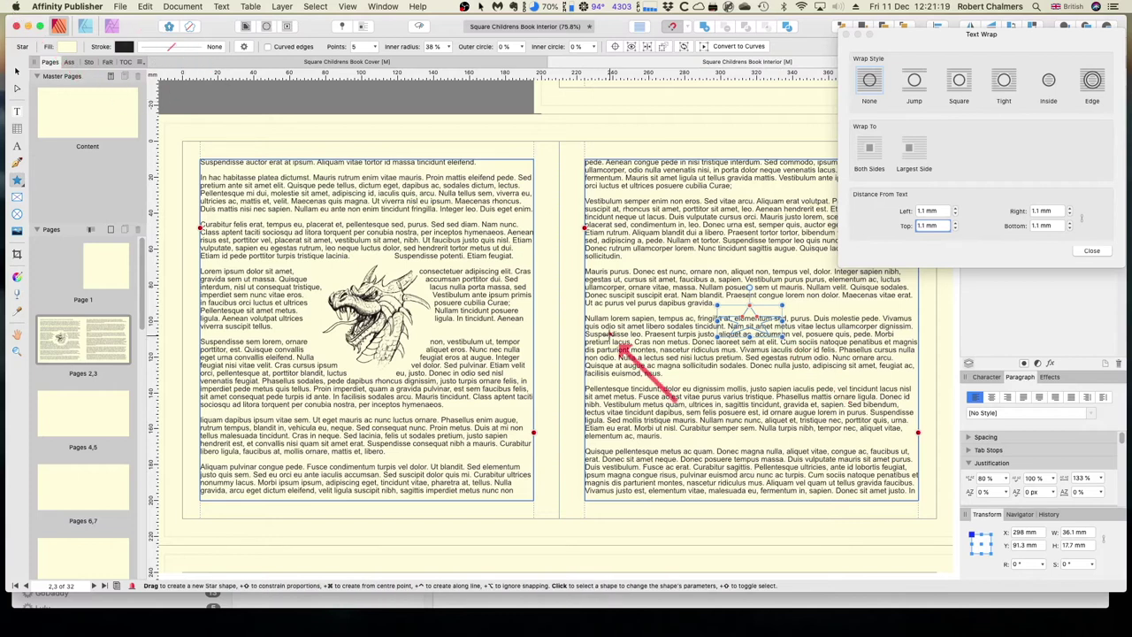
{"action": "left_click_drag", "start_coordinate": [750, 340], "coordinate": [759, 374]}
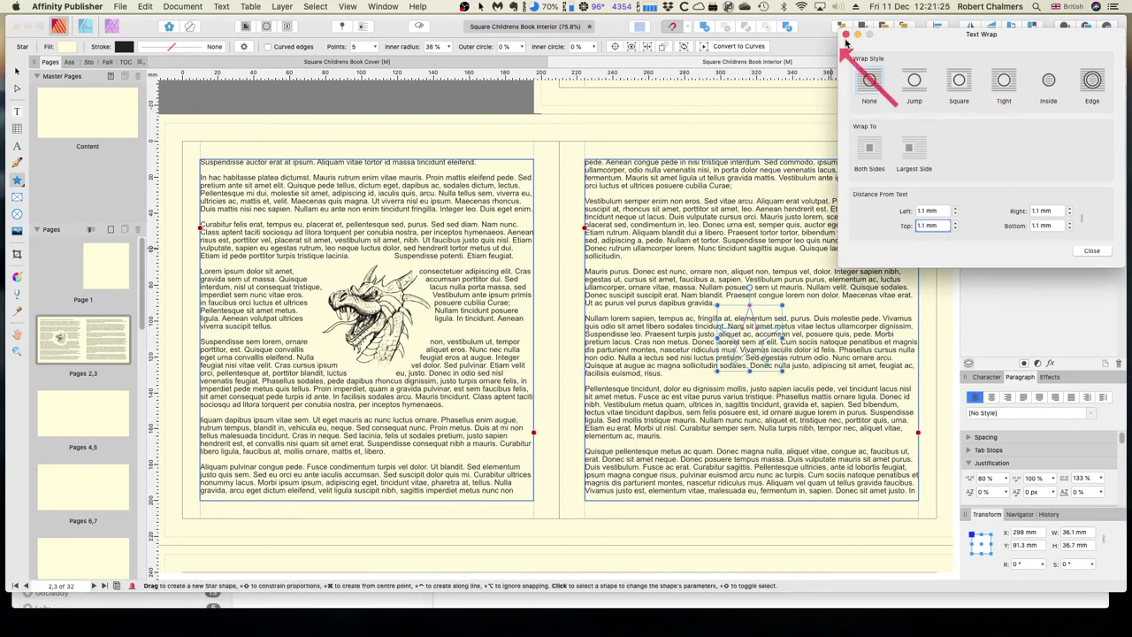
{"action": "mouse_move", "coordinate": [911, 33]}
{"action": "left_mouse_down"}
{"action": "mouse_move", "coordinate": [551, 26]}
{"action": "mouse_move", "coordinate": [571, 23]}
{"action": "left_mouse_up"}
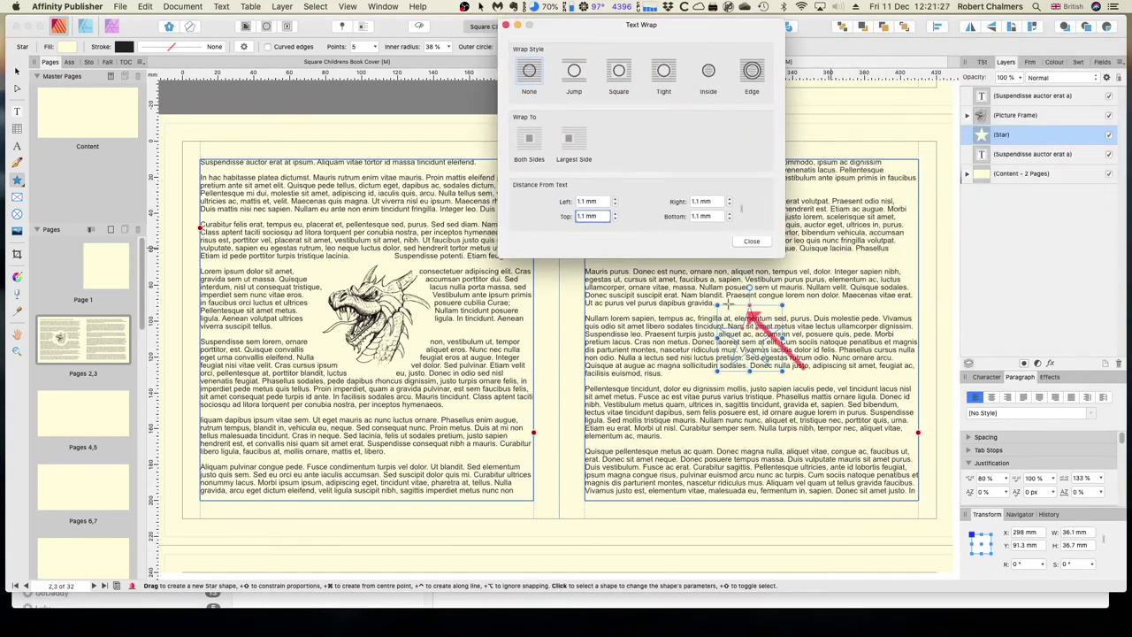
{"action": "left_click", "coordinate": [1071, 533]}
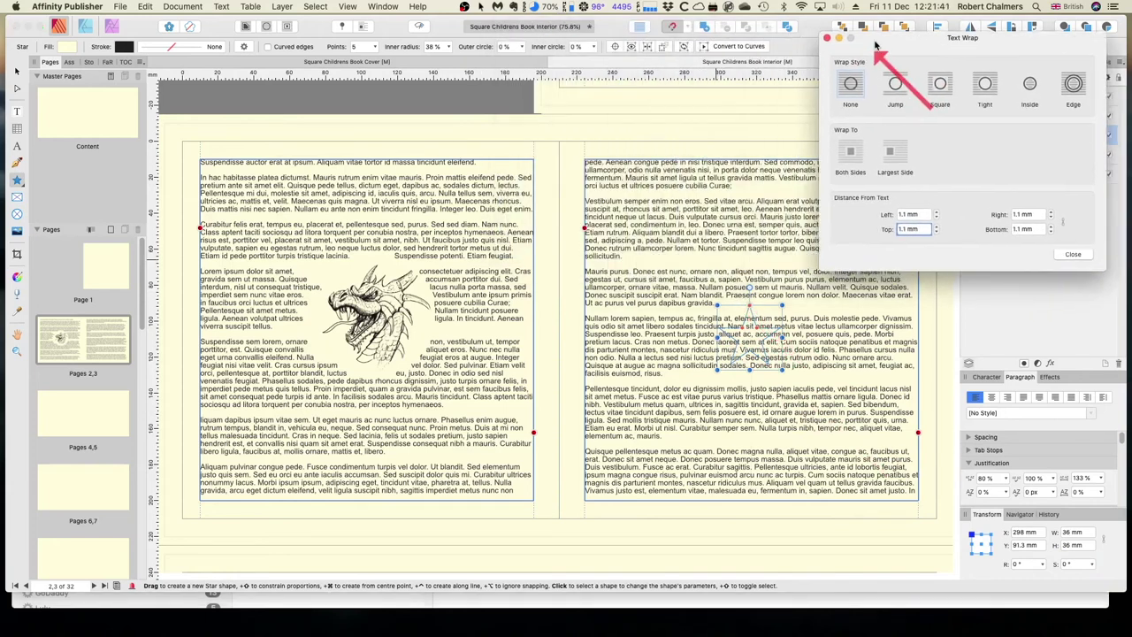
Step: Fill the 36 mm star yellow and give it a Tight text wrap
{"action": "left_click_drag", "start_coordinate": [875, 42], "coordinate": [433, 25]}
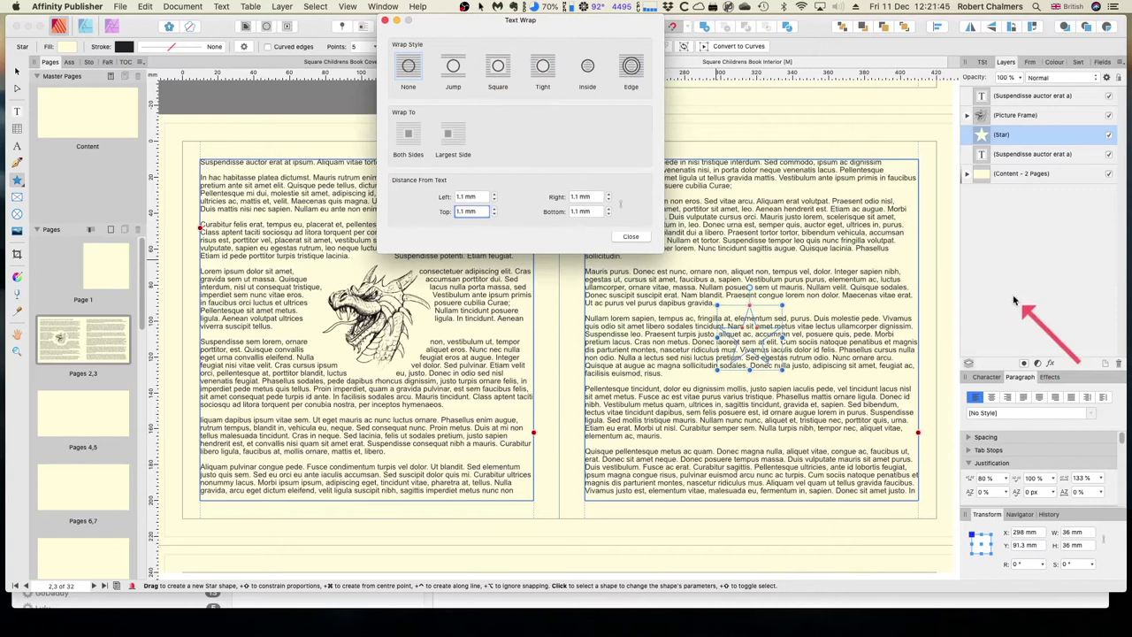
{"action": "left_click", "coordinate": [1054, 62]}
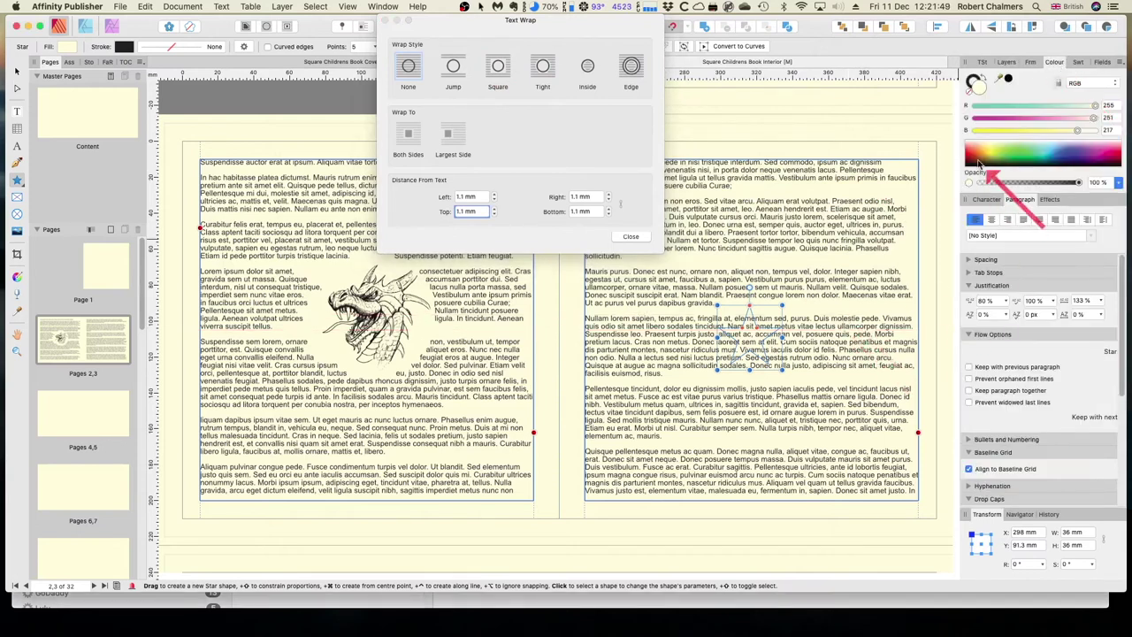
{"action": "left_click", "coordinate": [992, 152]}
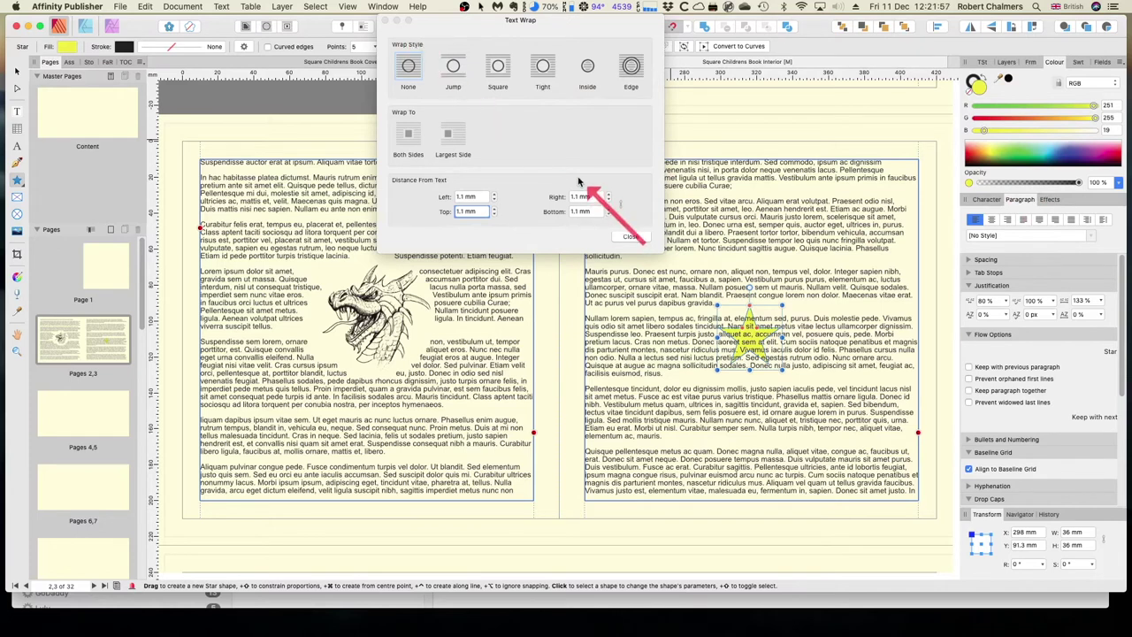
{"action": "left_click", "coordinate": [543, 69]}
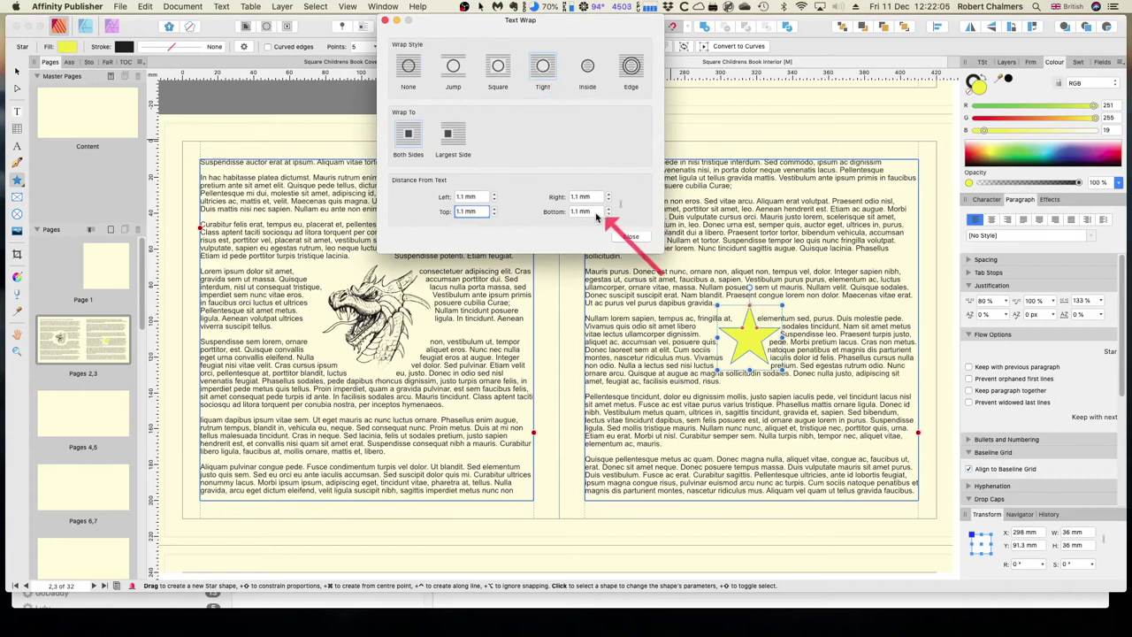
{"action": "left_click_drag", "start_coordinate": [447, 26], "coordinate": [923, 380]}
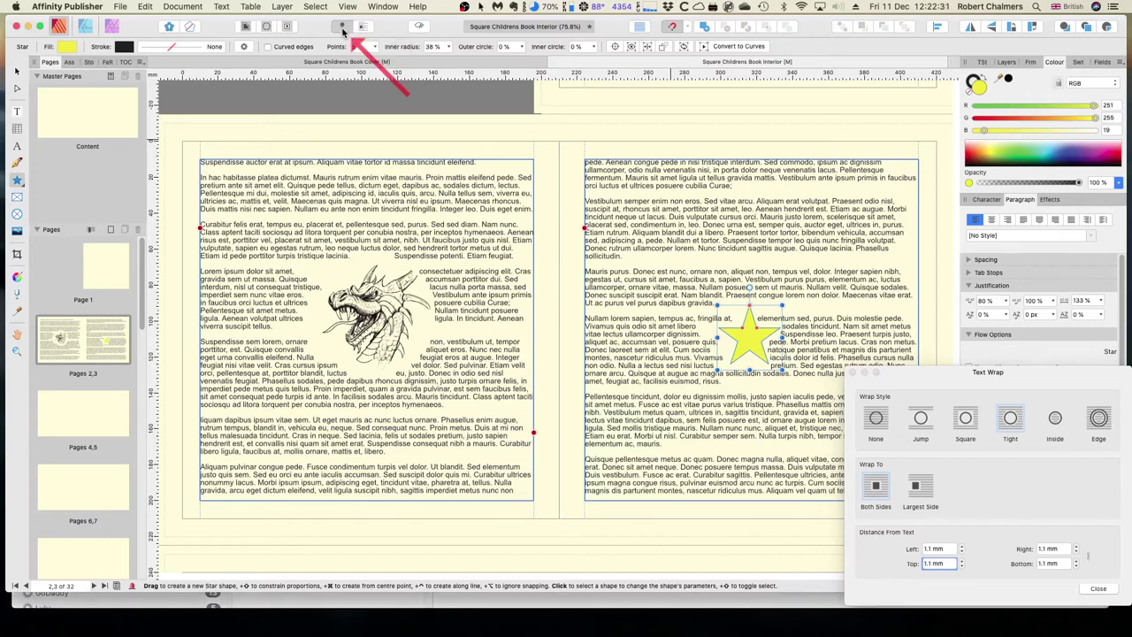
Step: Set the star to Float With Text, anchored at the start of the Mauris purus paragraph
{"action": "left_click", "coordinate": [343, 29]}
{"action": "left_click", "coordinate": [344, 28]}
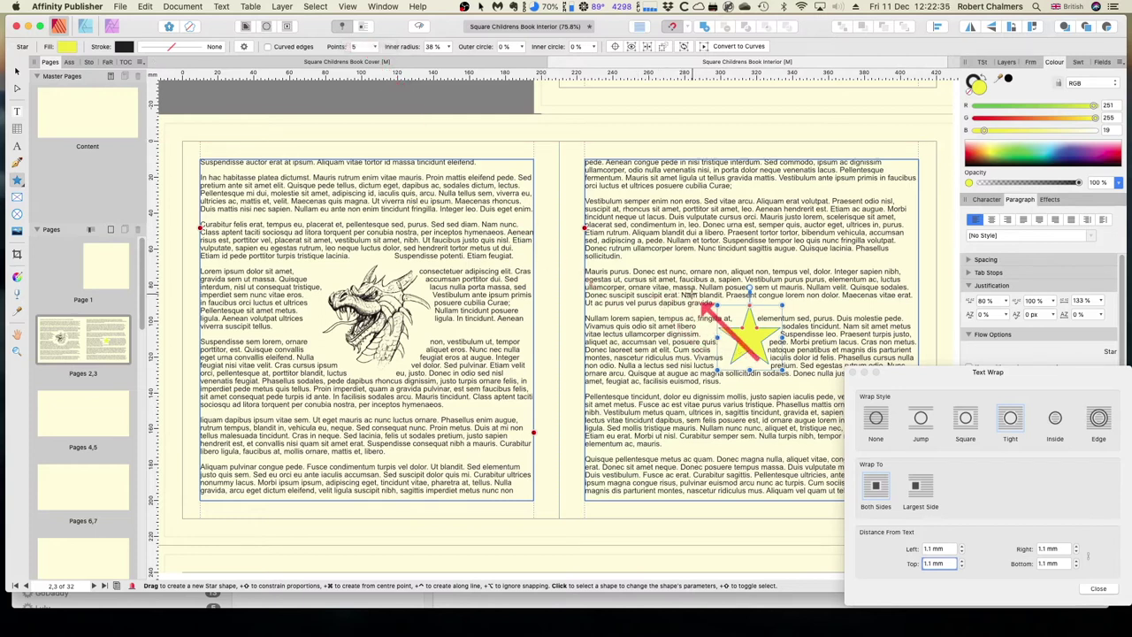
{"action": "left_click_drag", "start_coordinate": [692, 292], "coordinate": [612, 288]}
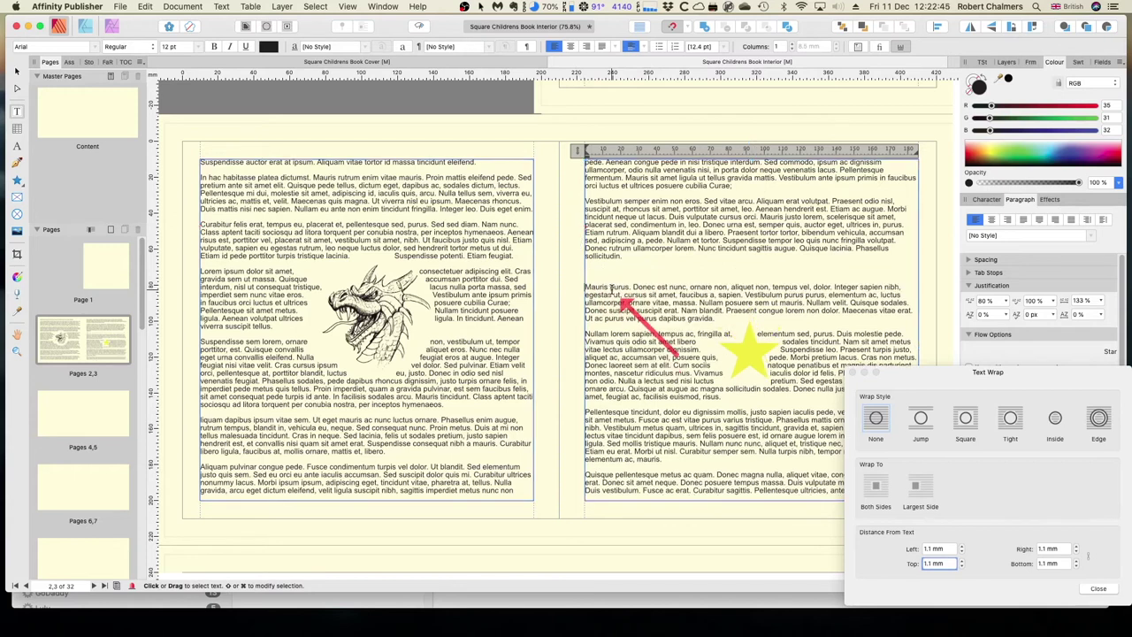
{"action": "left_click", "coordinate": [611, 288]}
{"action": "left_click_drag", "start_coordinate": [612, 288], "coordinate": [607, 308]}
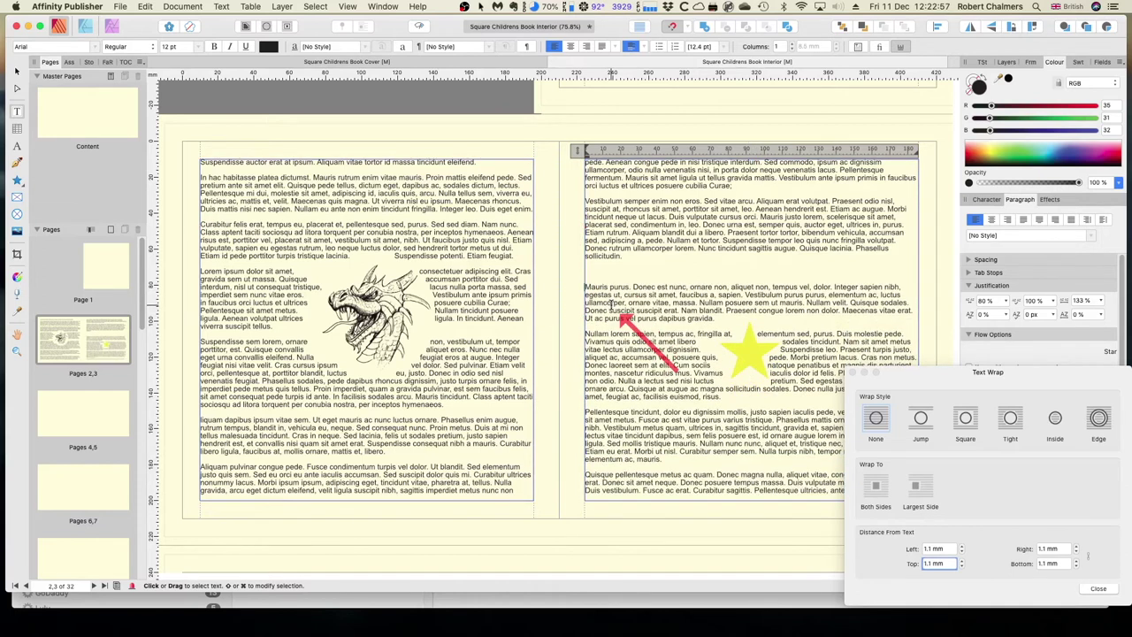
{"action": "left_click", "coordinate": [610, 303]}
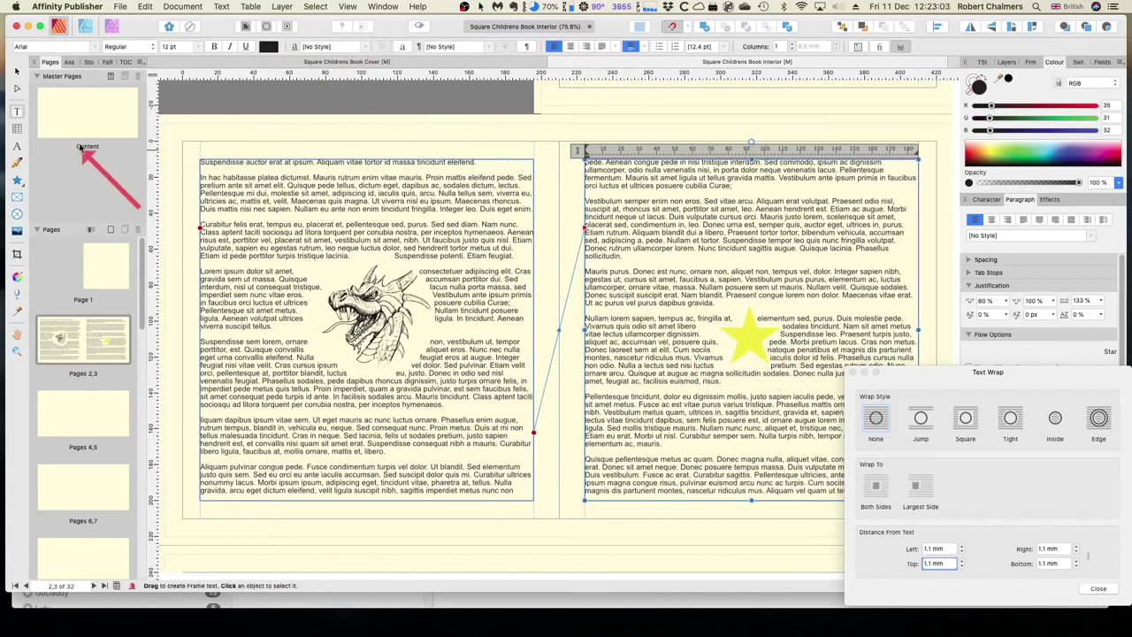
{"action": "left_click", "coordinate": [17, 71]}
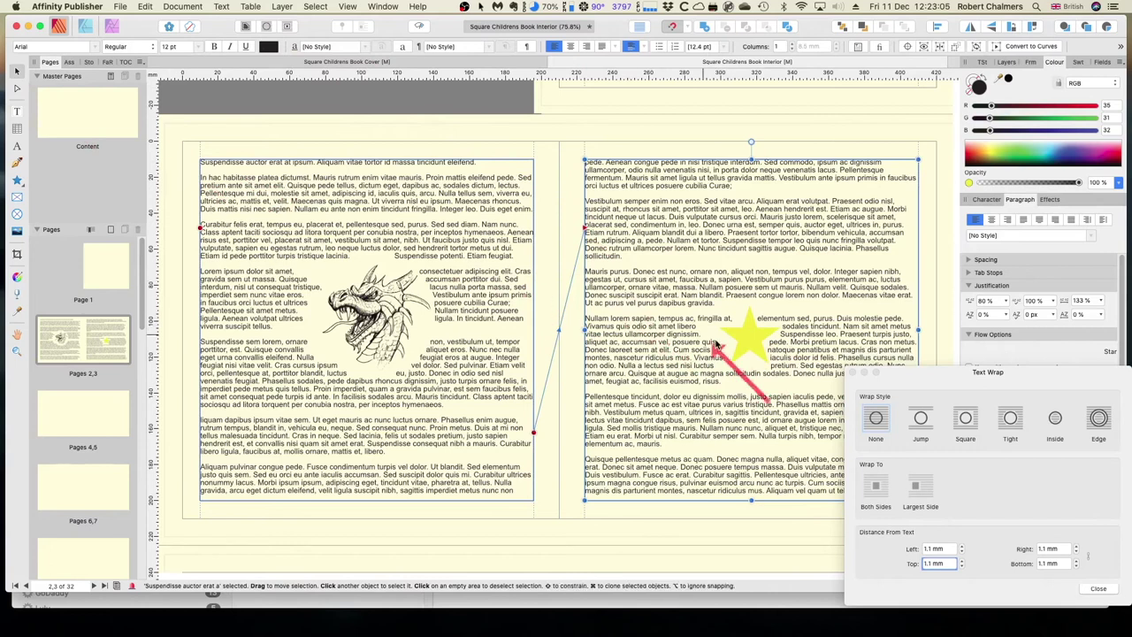
{"action": "left_click", "coordinate": [747, 341]}
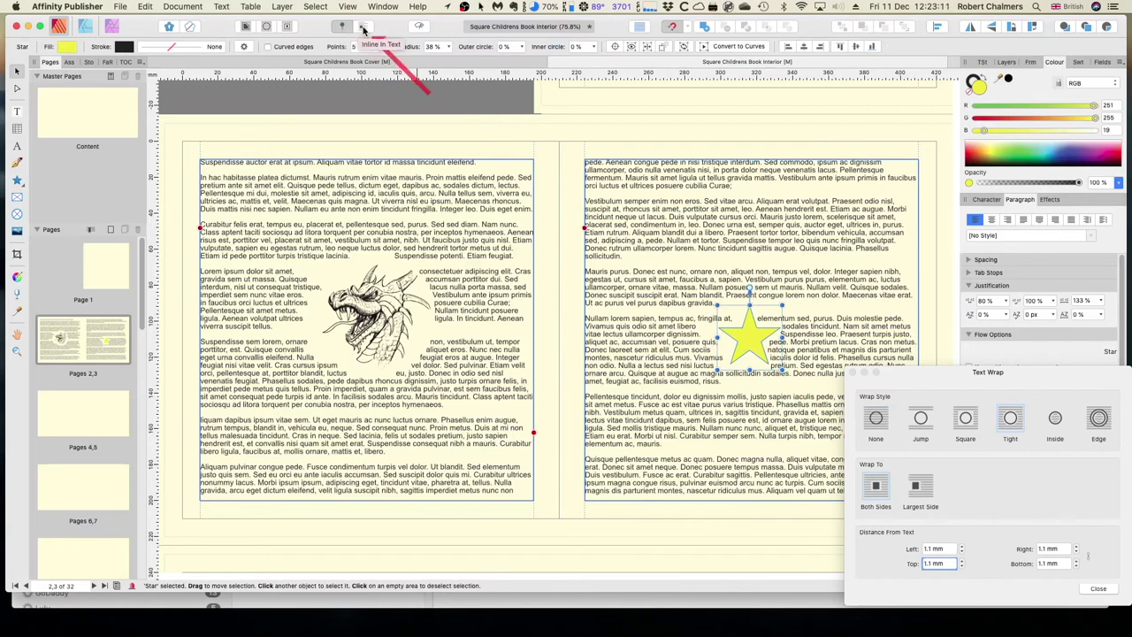
Step: Type 'Now is the time for all good' and 'to come to thbe aid of the par' before Donec
{"action": "left_click", "coordinate": [362, 29]}
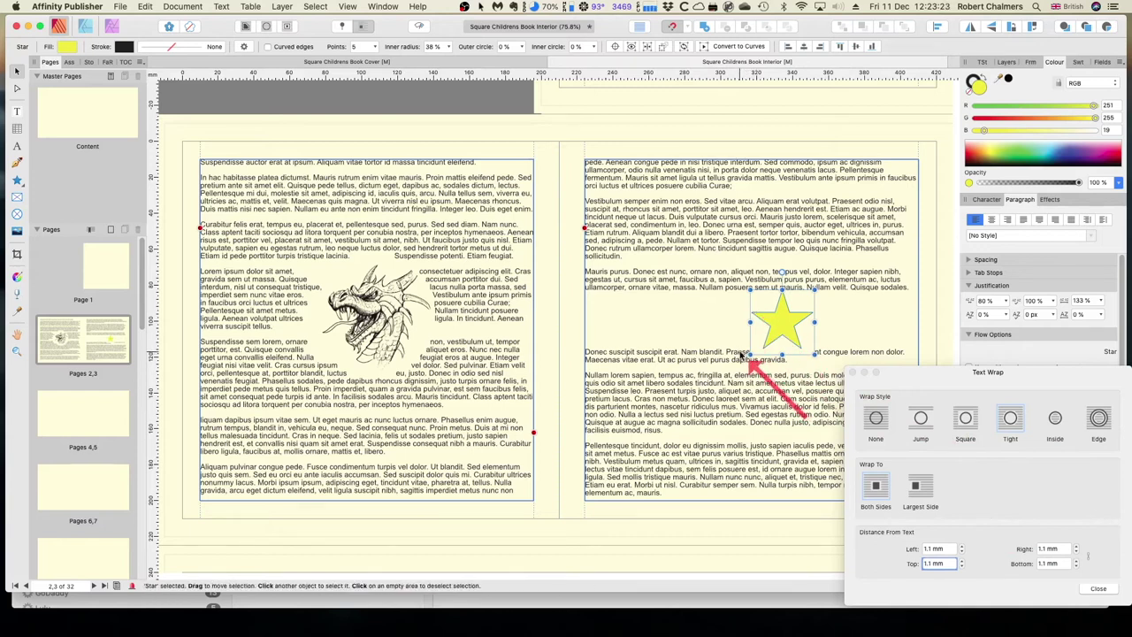
{"action": "left_click", "coordinate": [599, 355]}
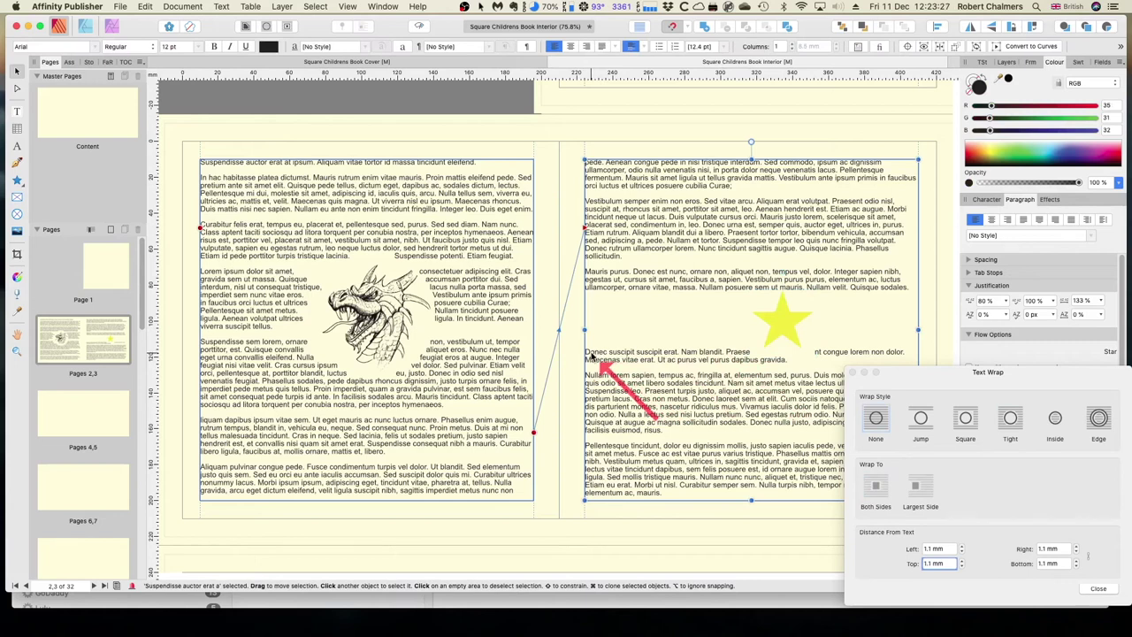
{"action": "double_click", "coordinate": [593, 355]}
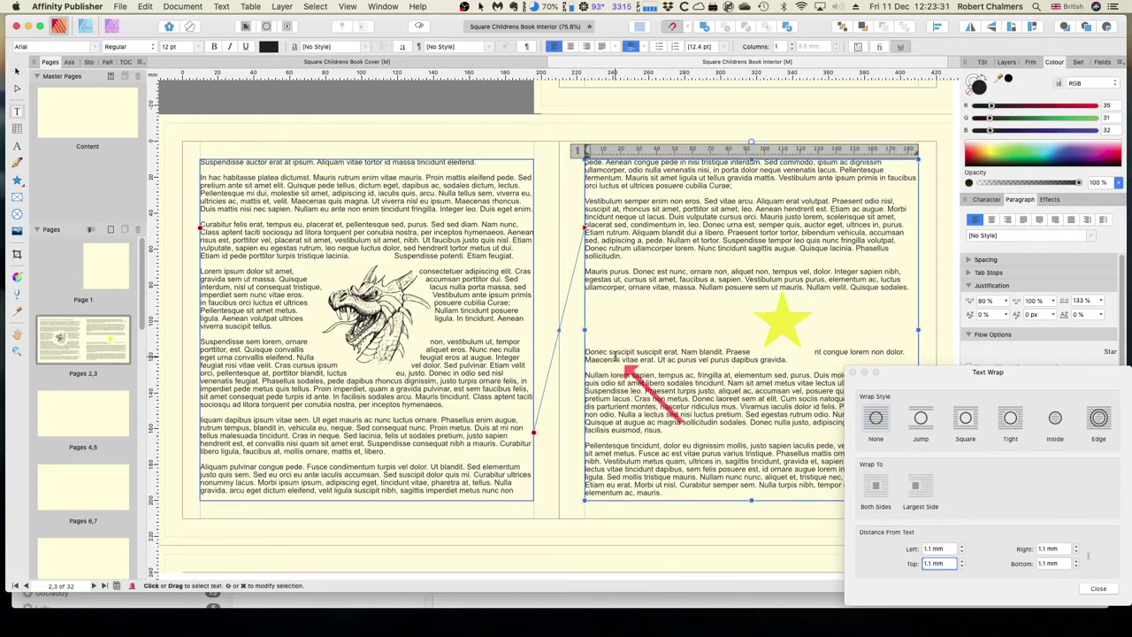
{"action": "left_click", "coordinate": [615, 356]}
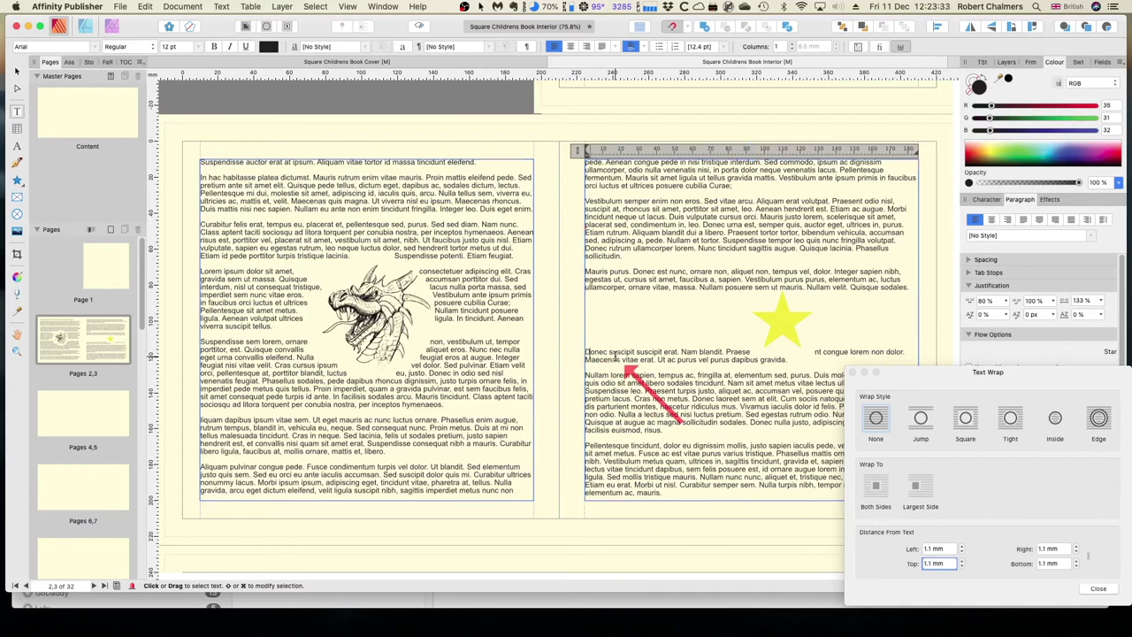
{"action": "type", "text": "Now is the "}
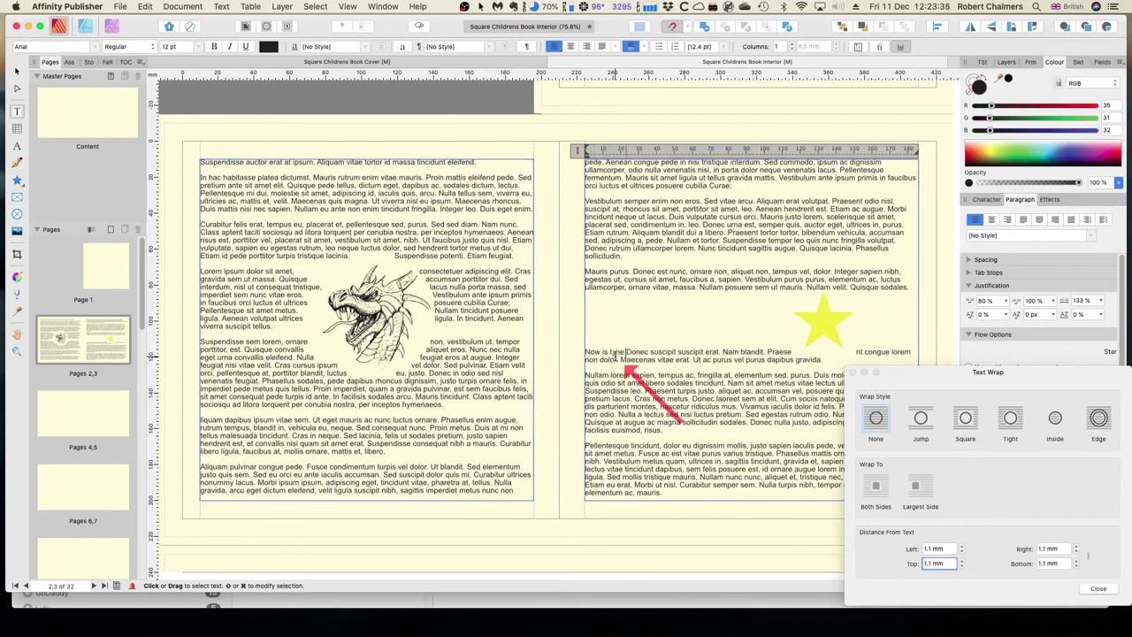
{"action": "type", "text": "time for all"}
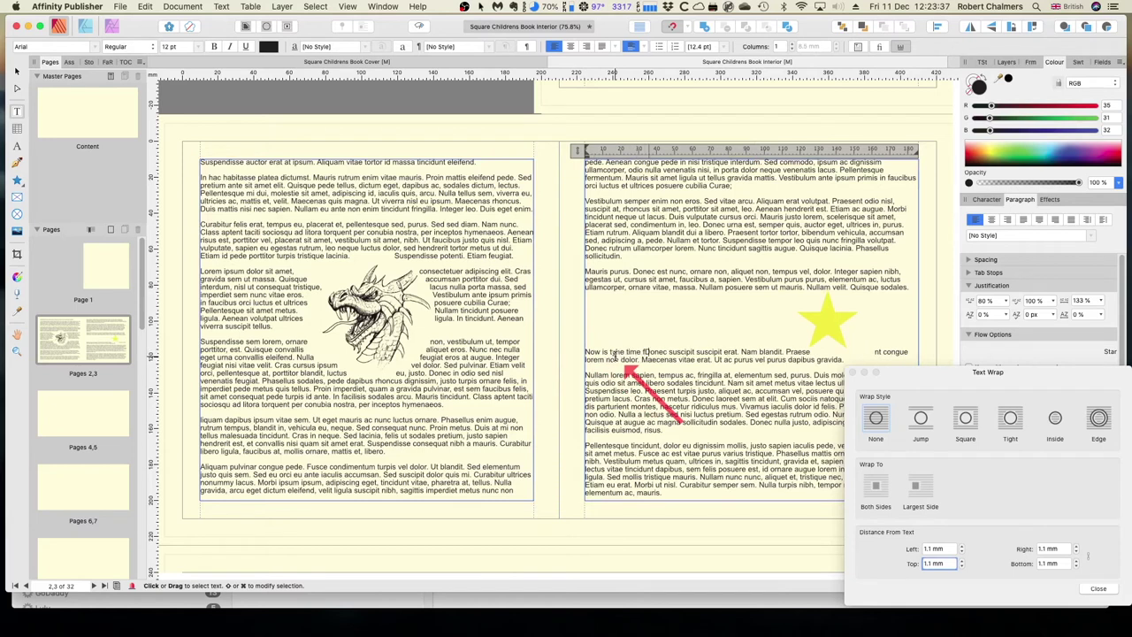
{"action": "type", "text": " good"}
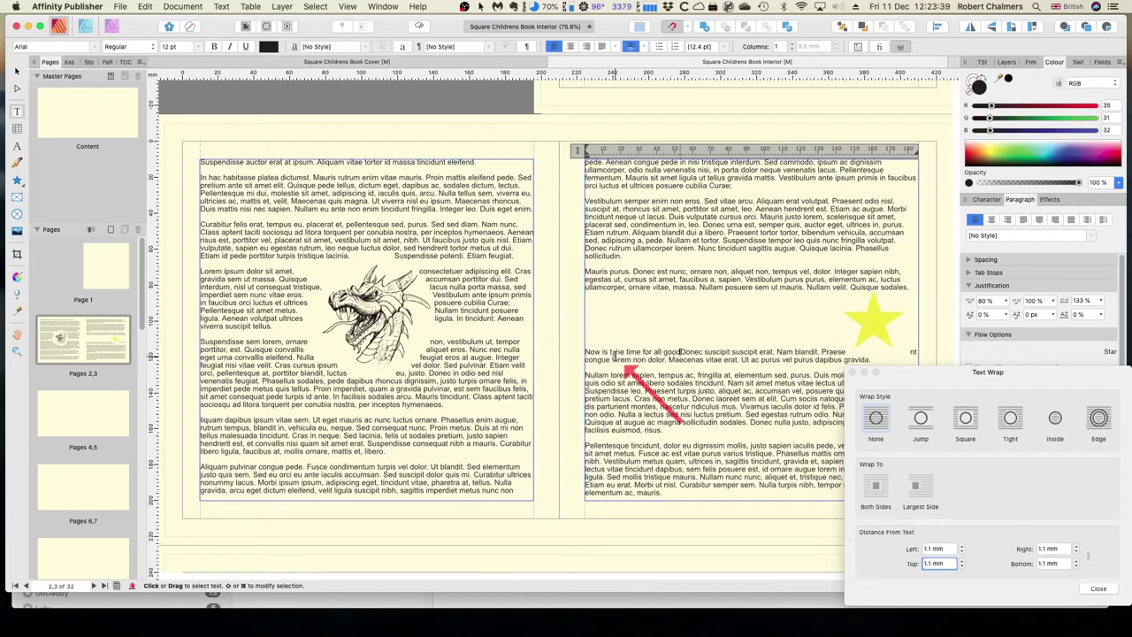
{"action": "left_click", "coordinate": [616, 358]}
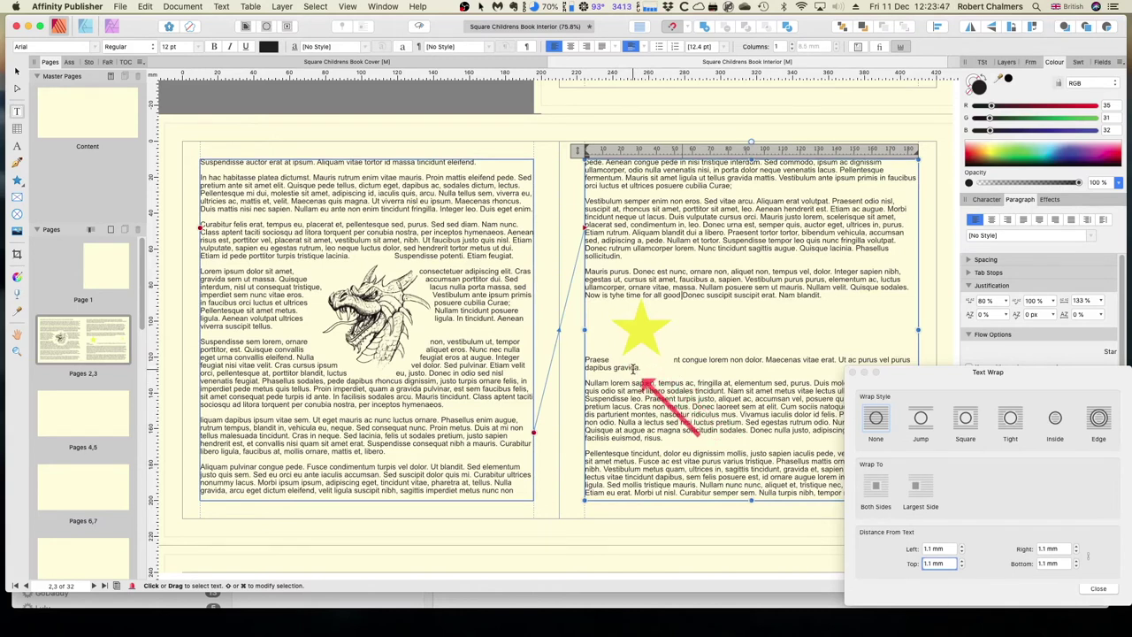
{"action": "type", "text": "to come to"}
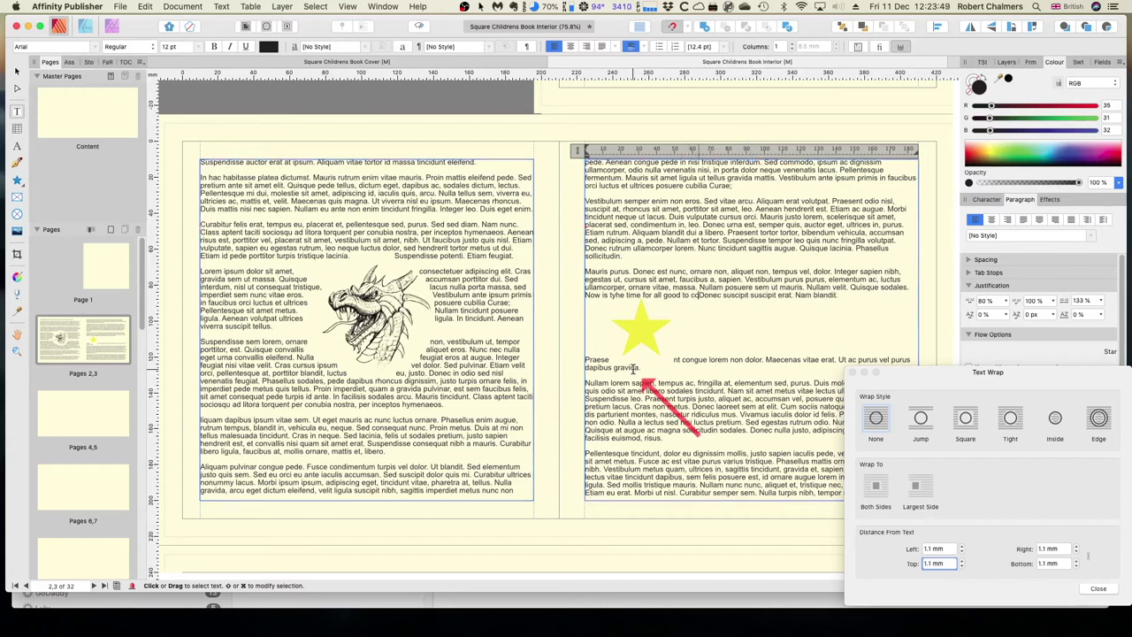
{"action": "type", "text": " thbe aid of th"}
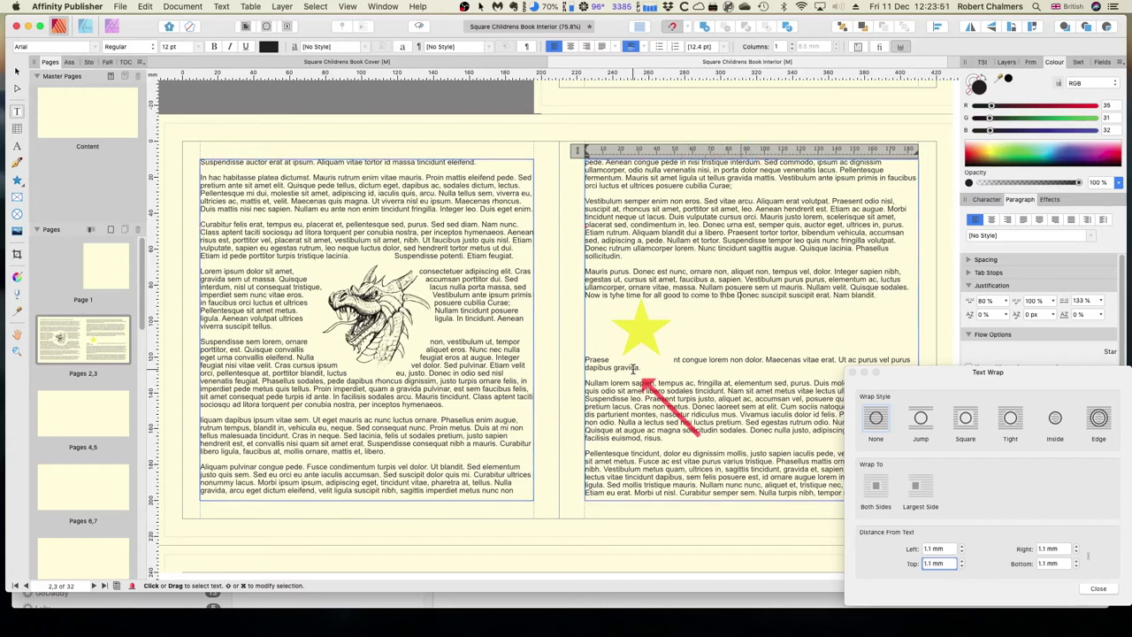
{"action": "type", "text": "e party"}
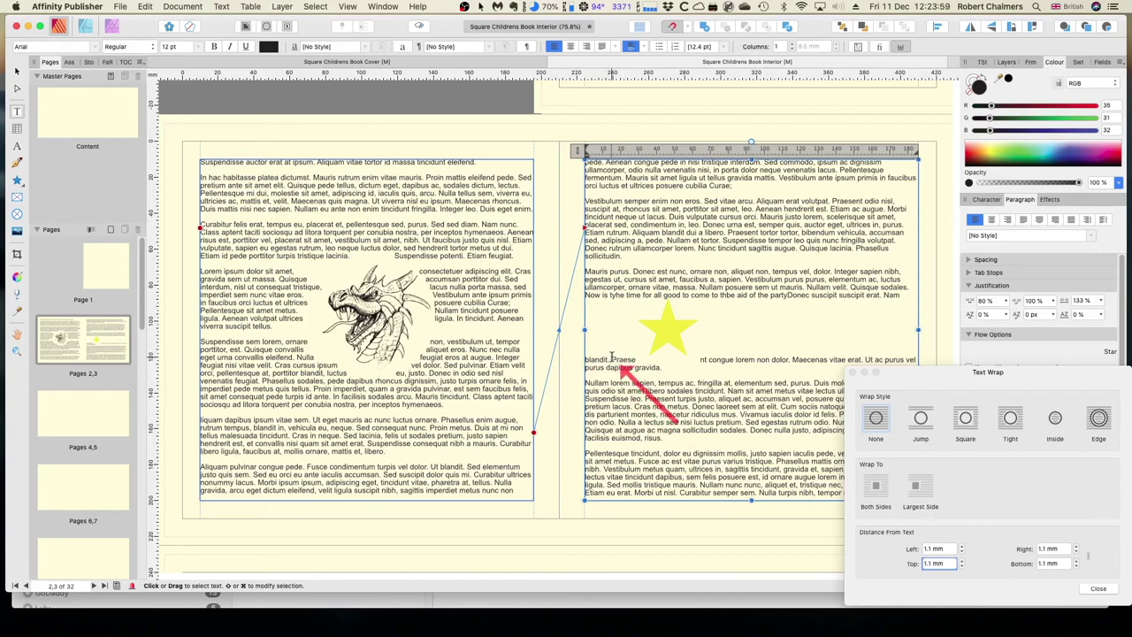
Step: Replace the word Praese with 'Praise the politicians and pass the anmunition'
{"action": "double_click", "coordinate": [612, 359]}
{"action": "left_click_drag", "start_coordinate": [625, 359], "coordinate": [635, 358]}
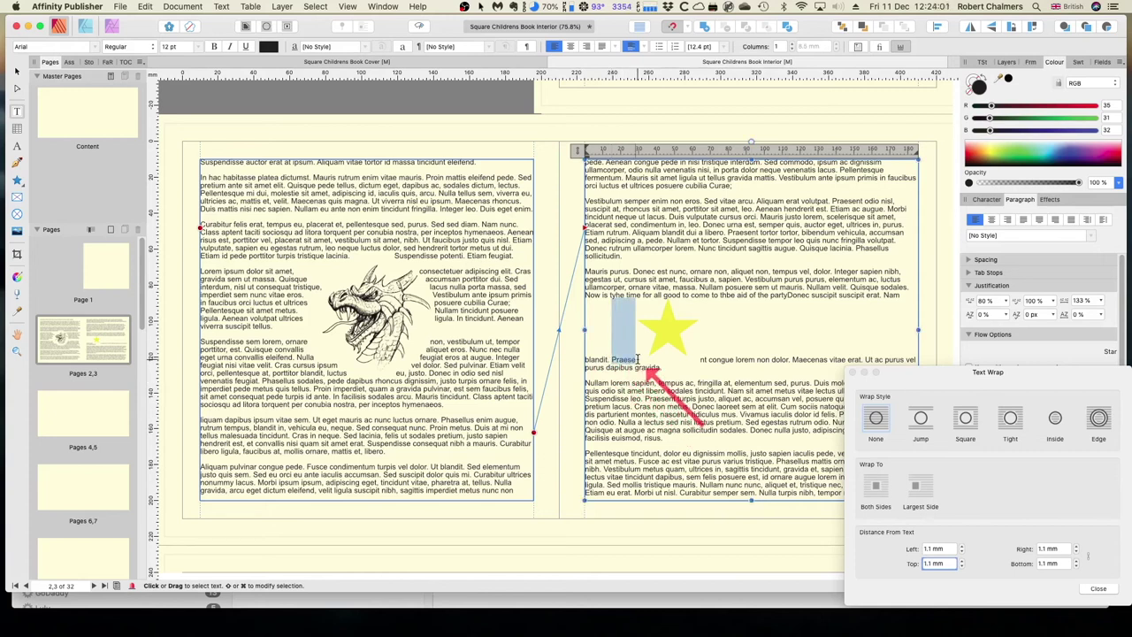
{"action": "type", "text": "Prai"}
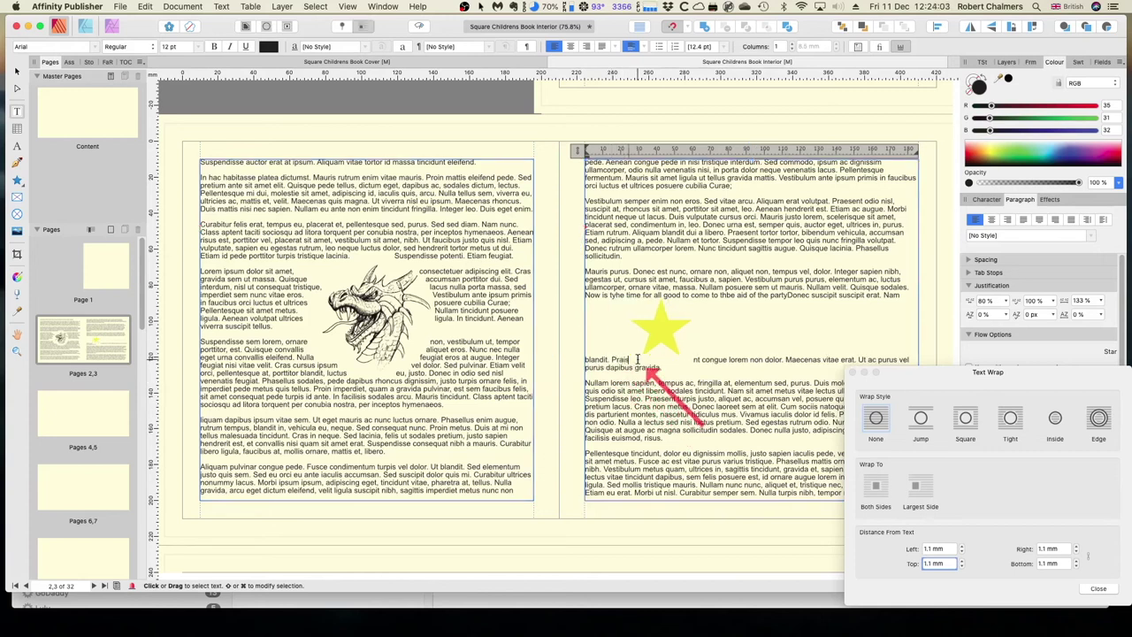
{"action": "type", "text": "se the"}
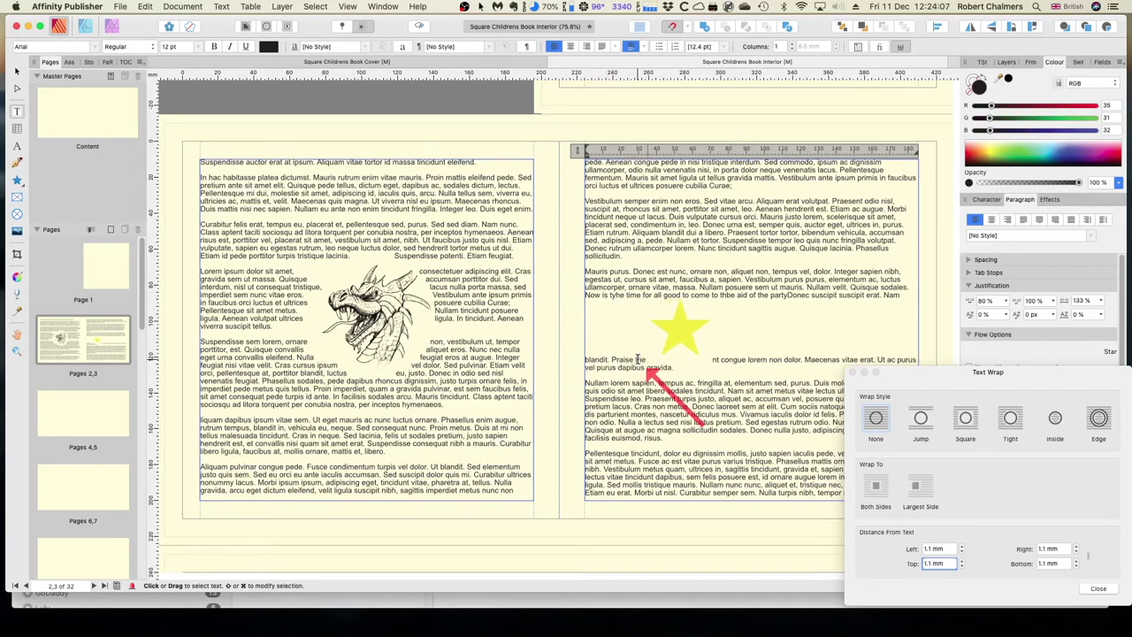
{"action": "type", "text": " politicia"}
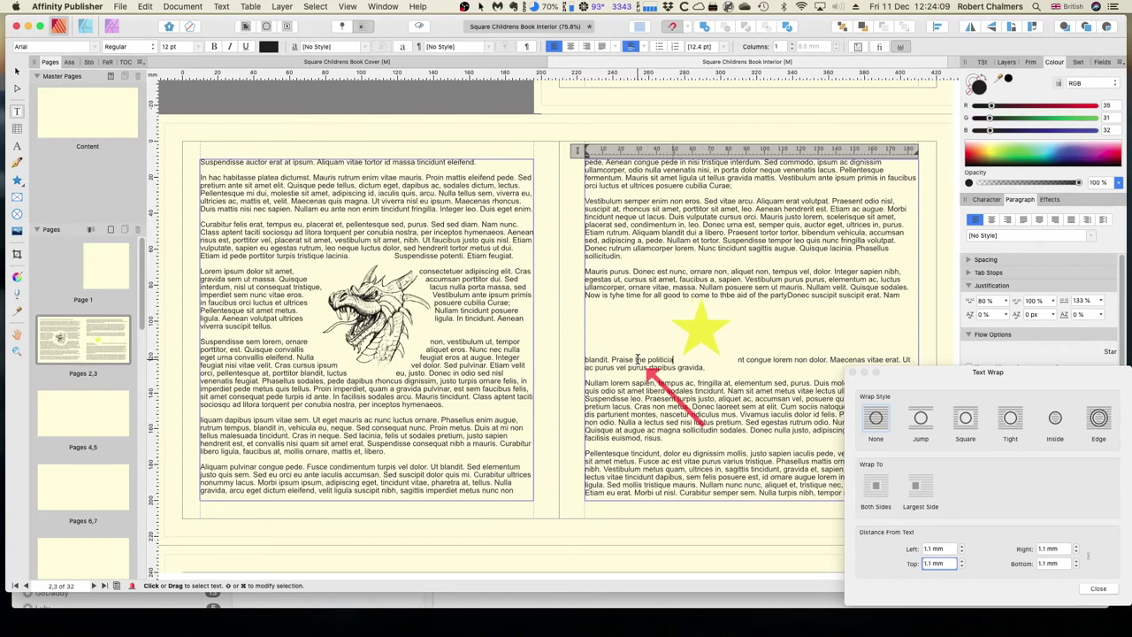
{"action": "type", "text": "ns and"}
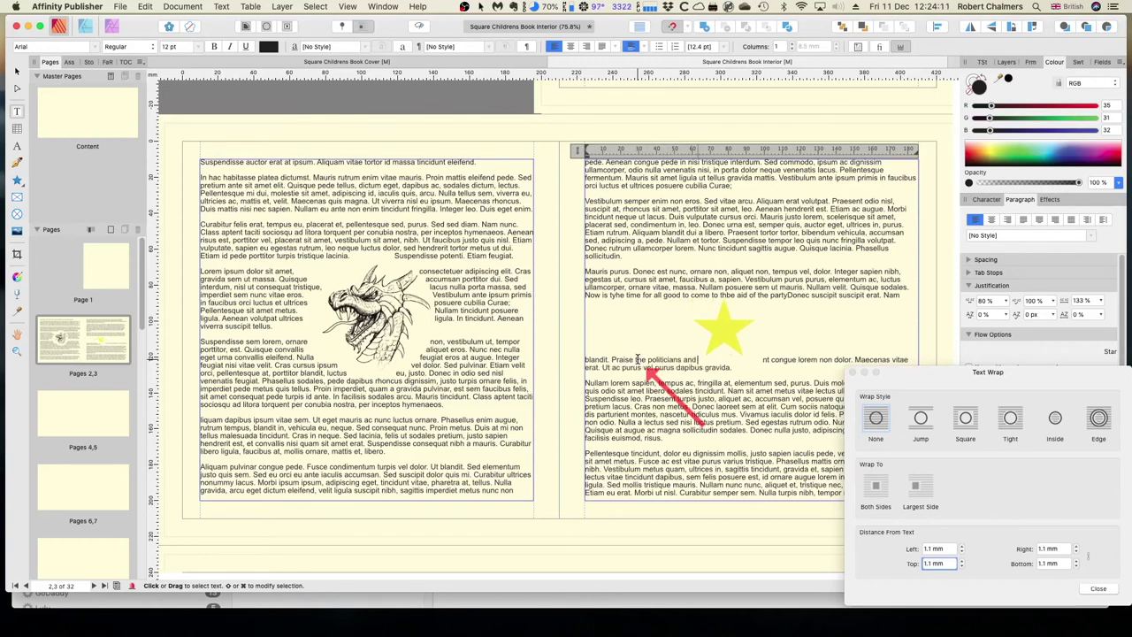
{"action": "type", "text": " pass the an"}
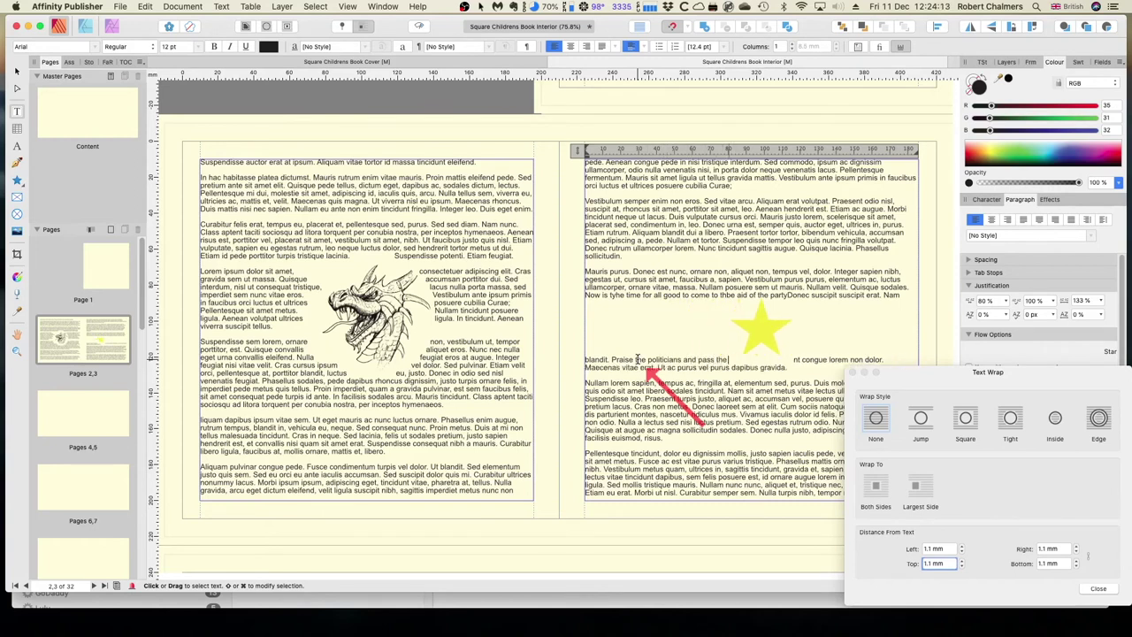
{"action": "type", "text": "munition"}
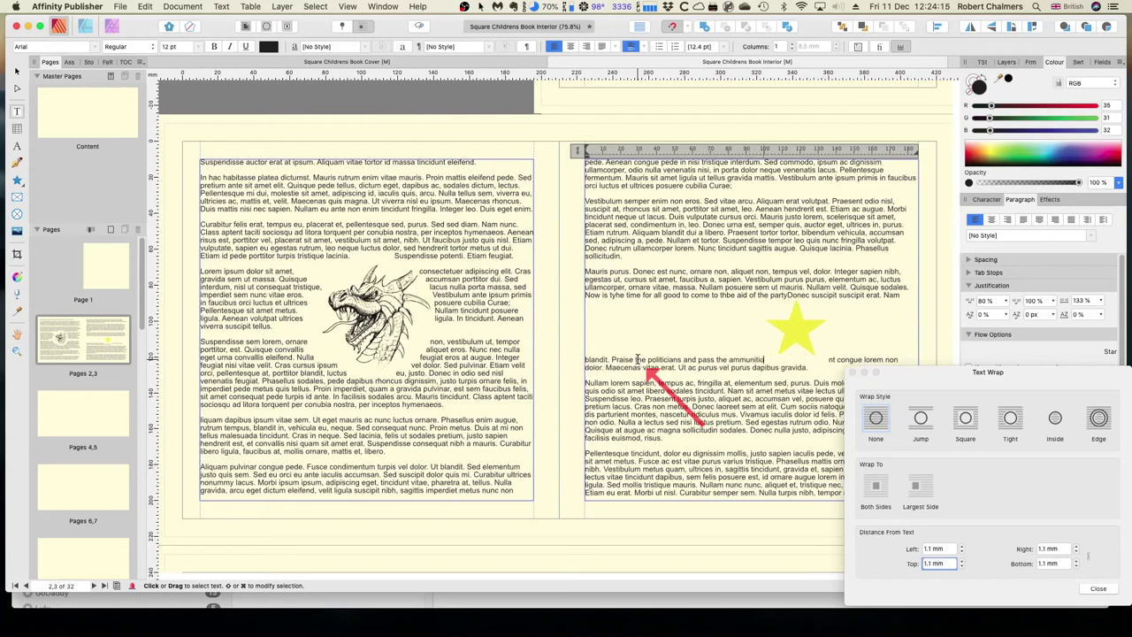
Step: Close the text wrap settings, try inline placement, and select the dragon picture frame
{"action": "left_click", "coordinate": [851, 372]}
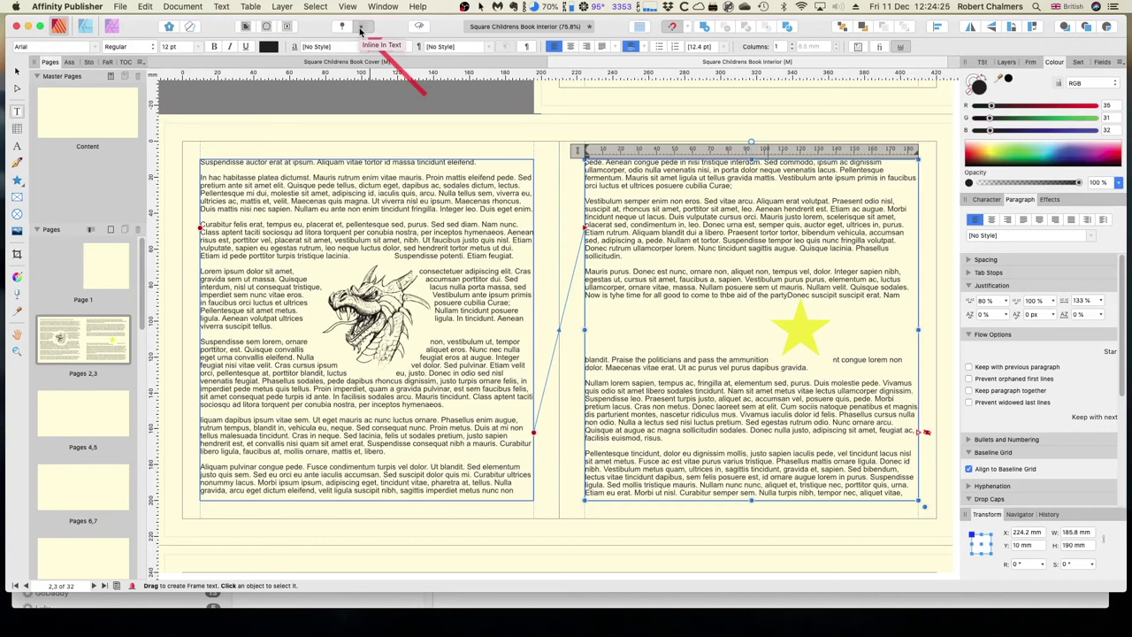
{"action": "left_click", "coordinate": [358, 29]}
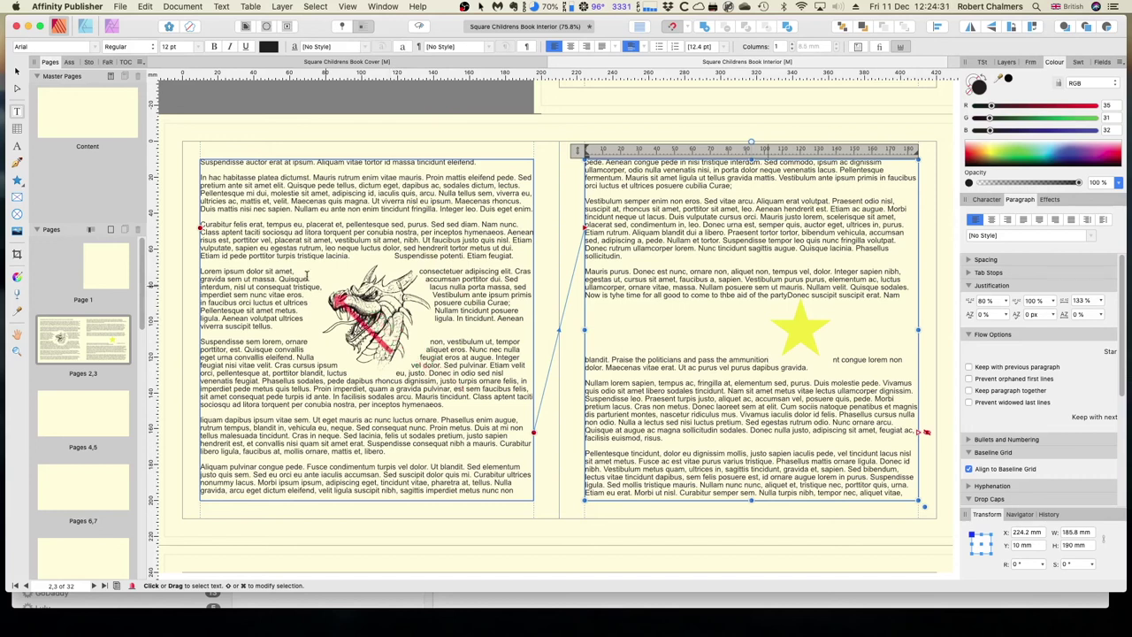
{"action": "left_click", "coordinate": [17, 72]}
{"action": "left_click", "coordinate": [390, 327]}
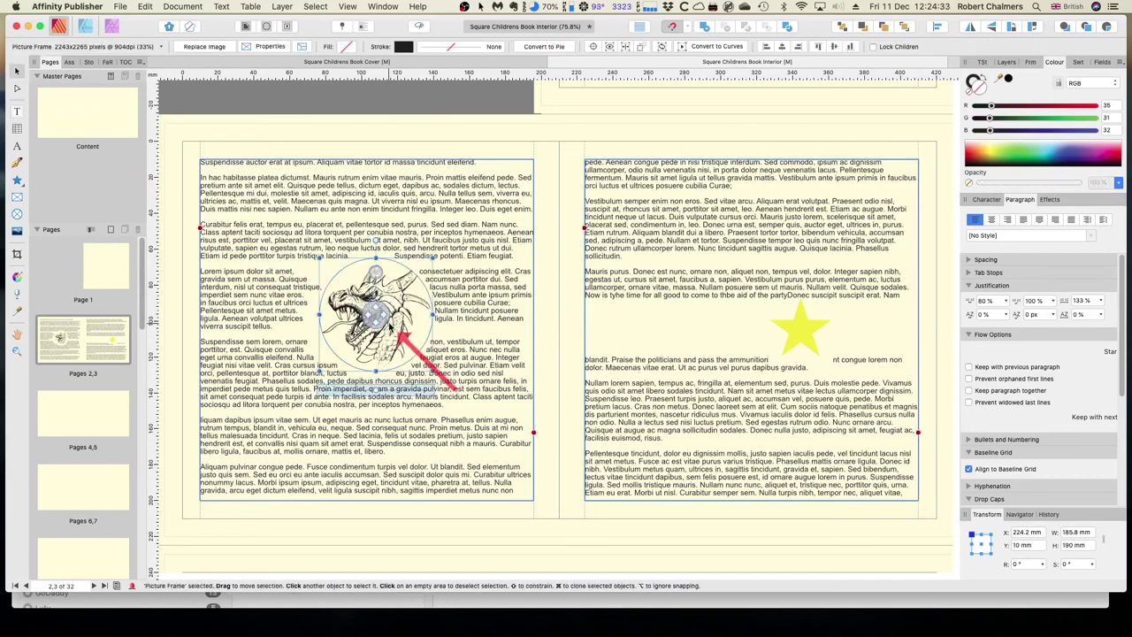
Step: Set the yellow star to Float With Text and wrap it on its largest side
{"action": "left_click", "coordinate": [805, 335]}
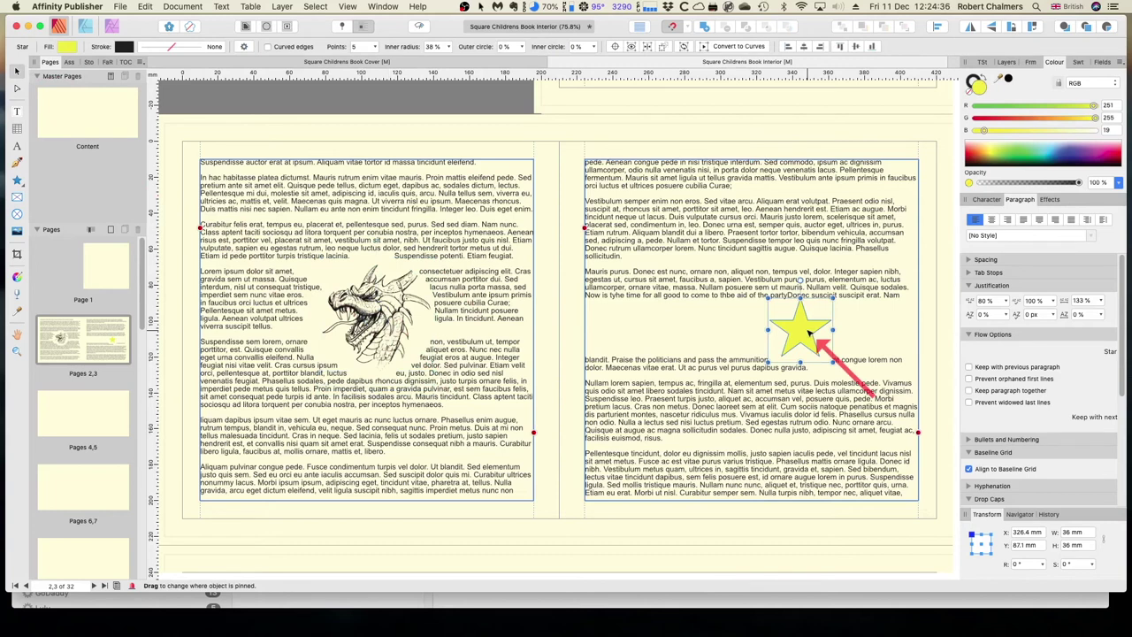
{"action": "left_click", "coordinate": [343, 28]}
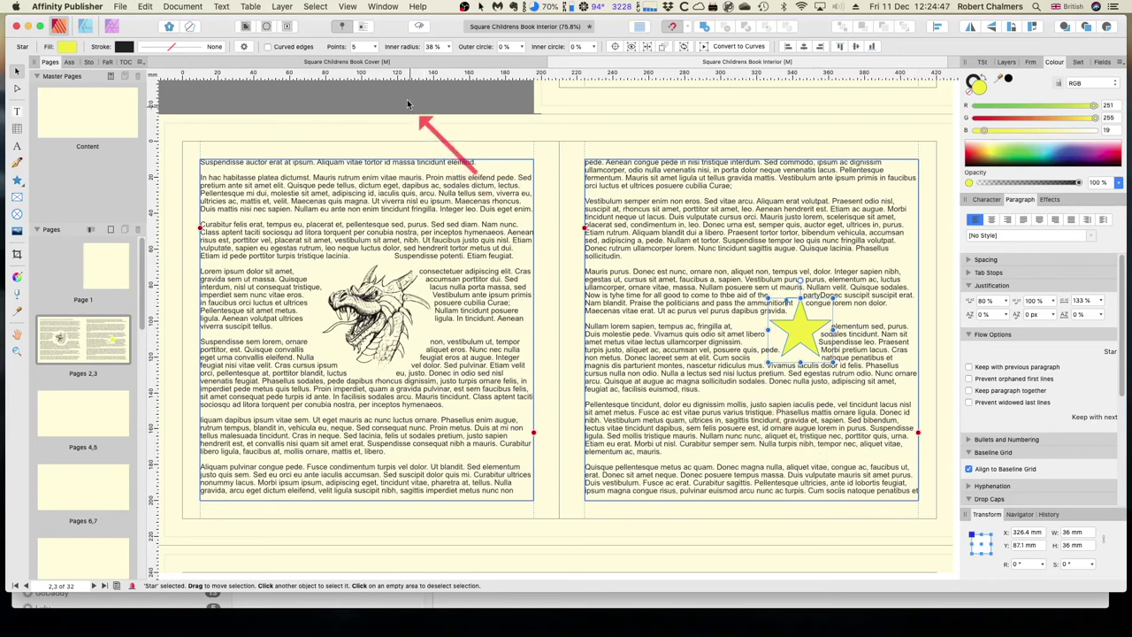
{"action": "left_click", "coordinate": [365, 28]}
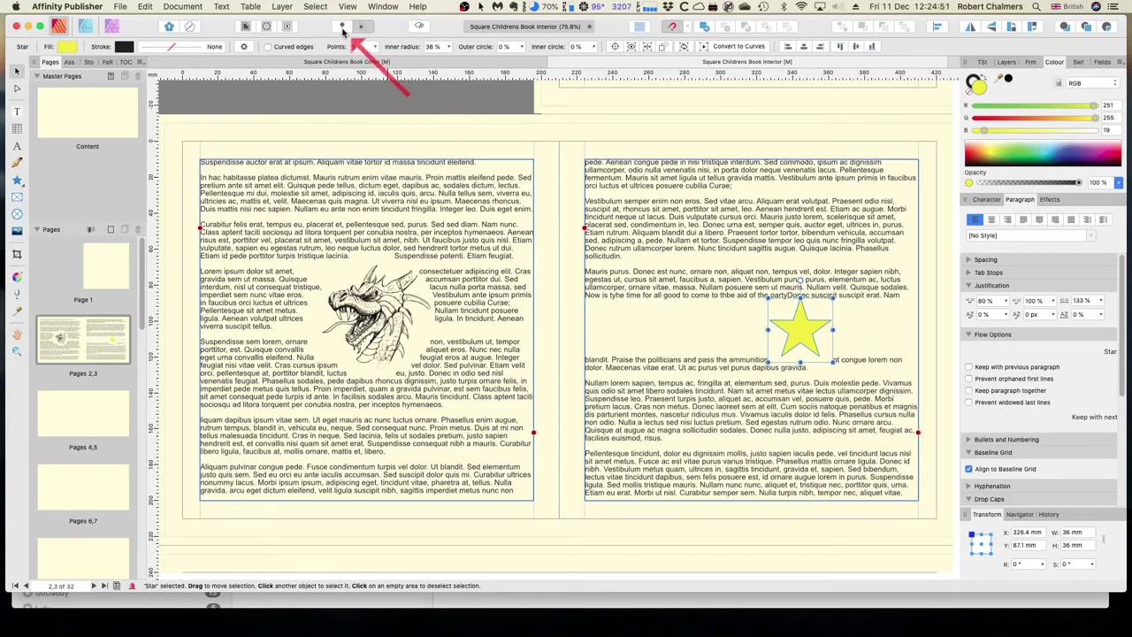
{"action": "left_click", "coordinate": [343, 28]}
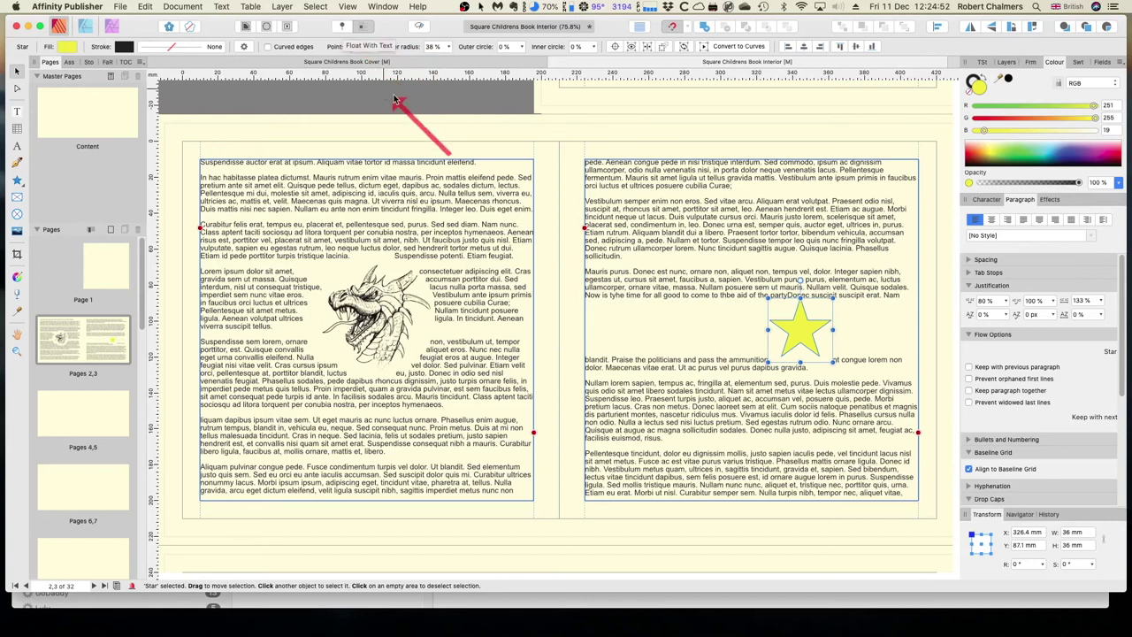
{"action": "left_click", "coordinate": [246, 27]}
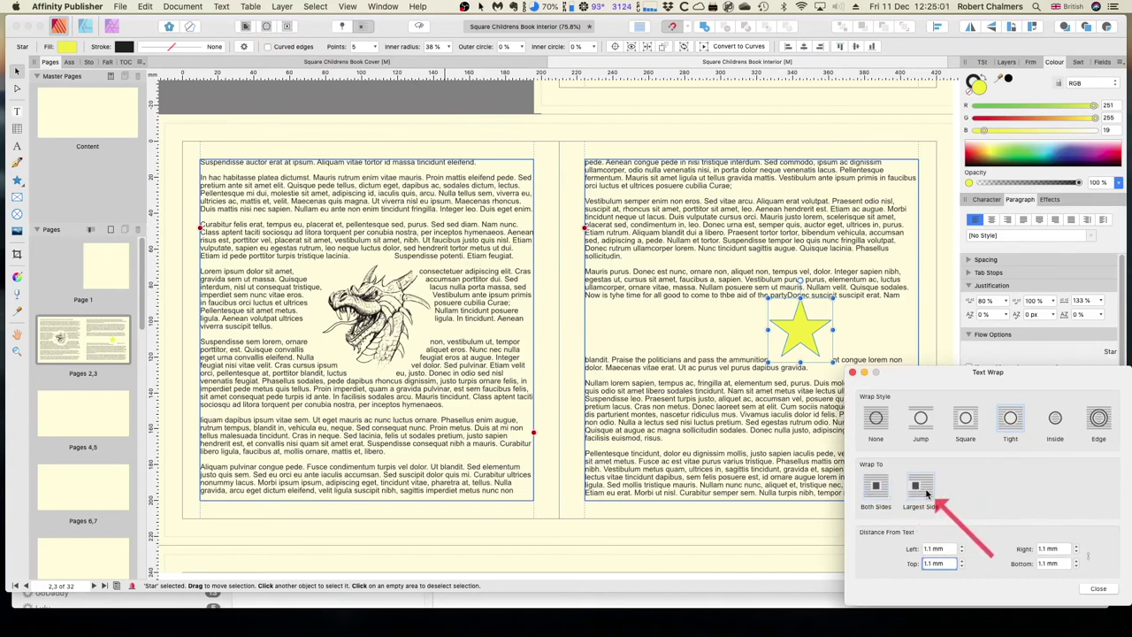
{"action": "left_click", "coordinate": [924, 491]}
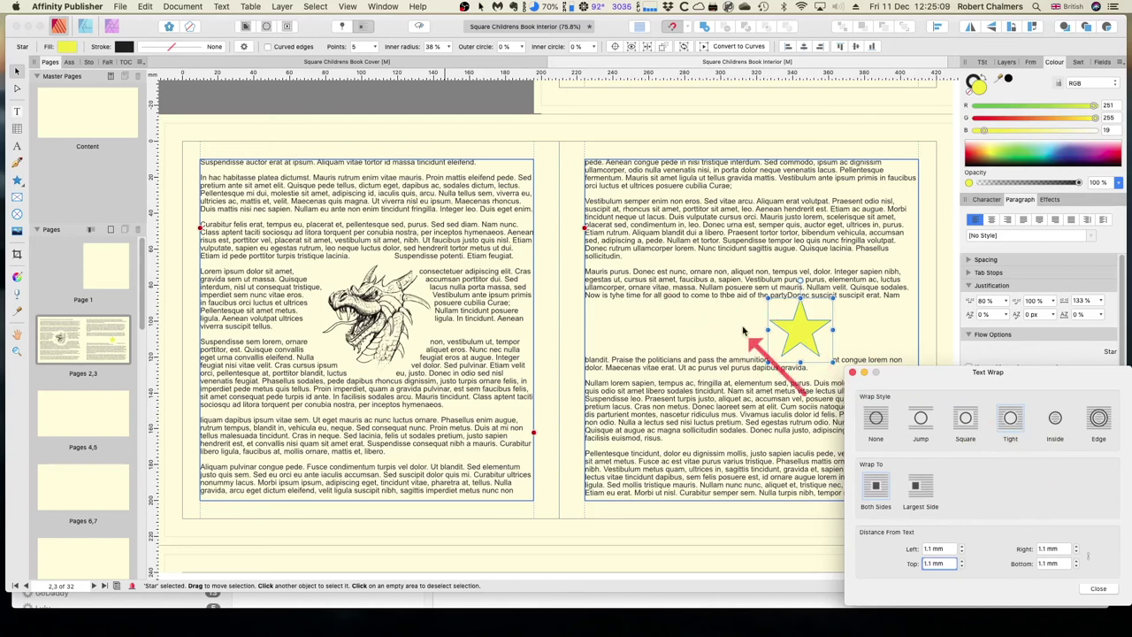
Step: Let text flow around the star and raise its right wrap distance to 6 mm
{"action": "left_click", "coordinate": [801, 329]}
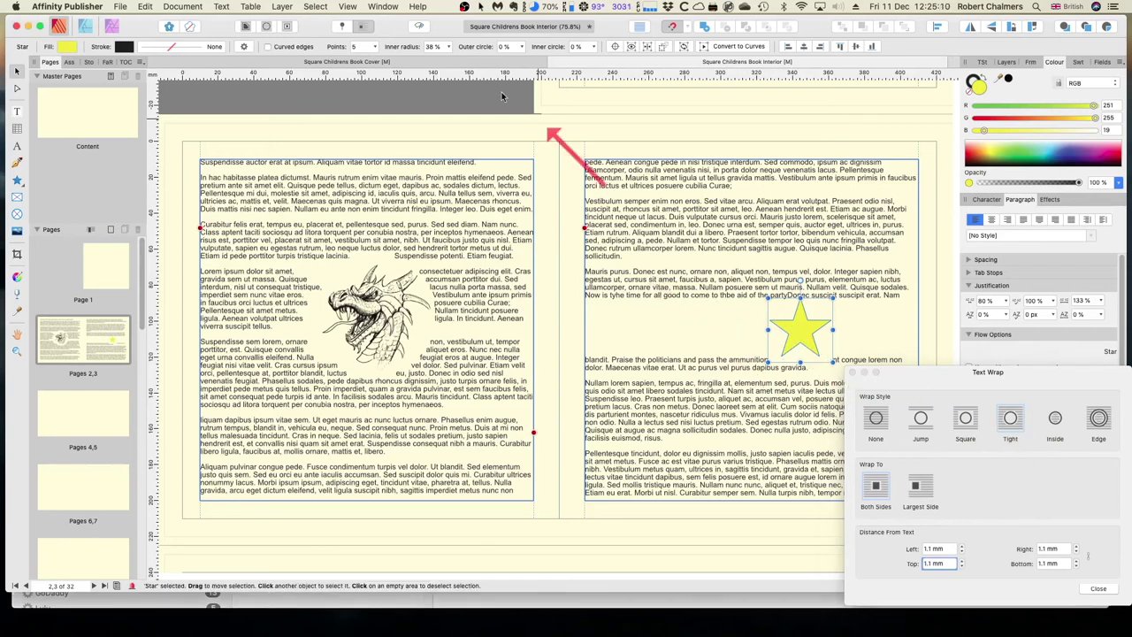
{"action": "left_click", "coordinate": [363, 27]}
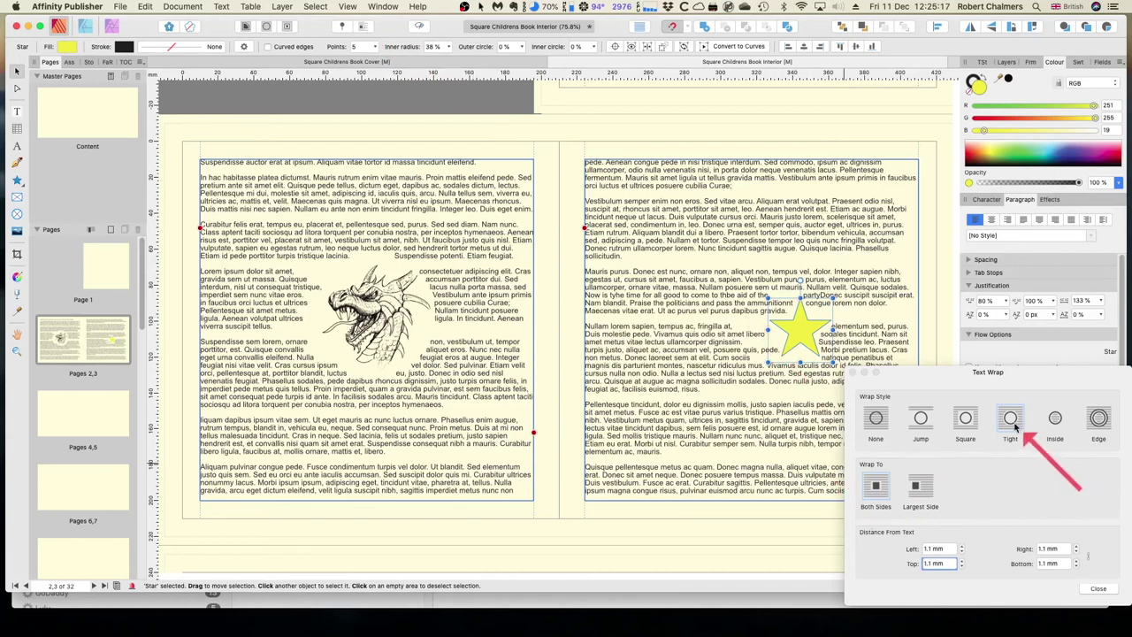
{"action": "left_click", "coordinate": [1077, 548]}
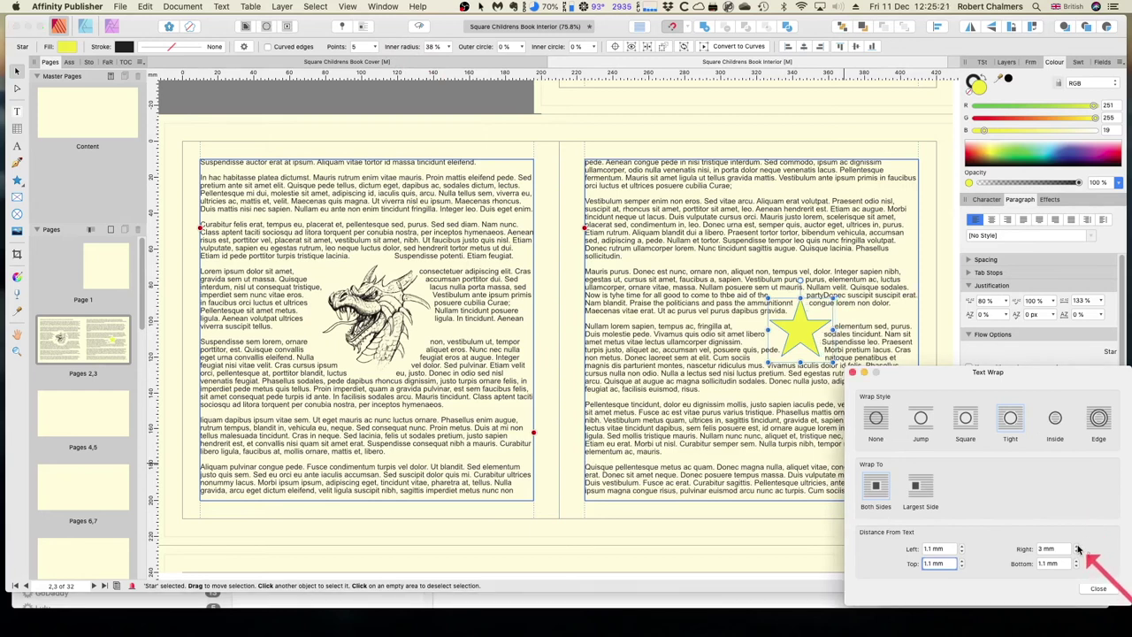
{"action": "left_click", "coordinate": [1078, 548]}
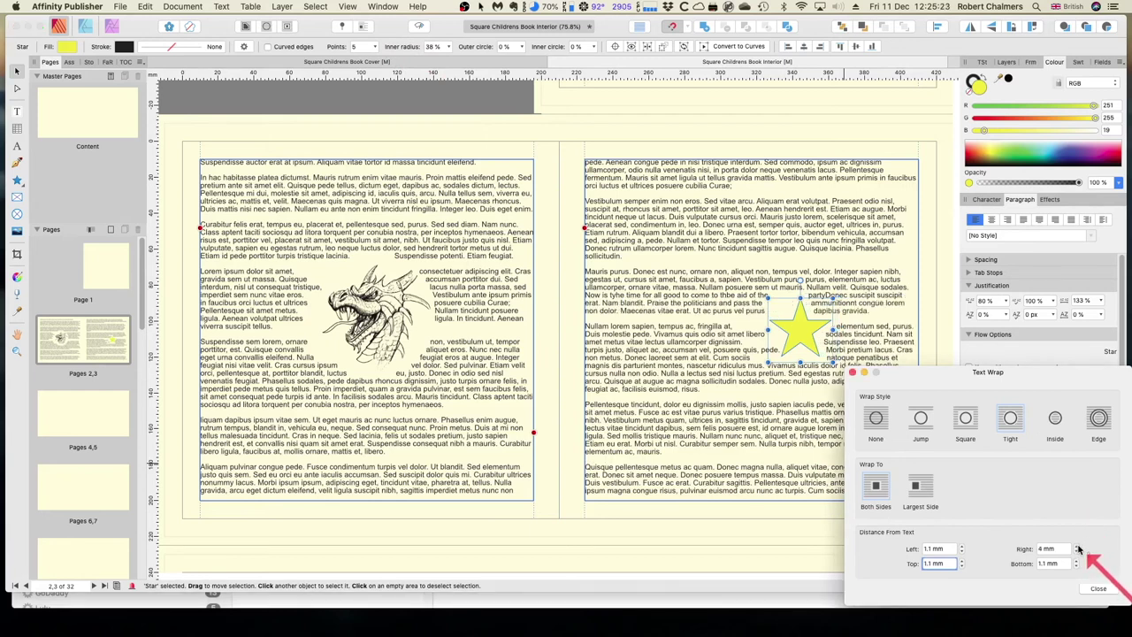
{"action": "left_click", "coordinate": [1077, 549]}
{"action": "left_click", "coordinate": [1077, 548]}
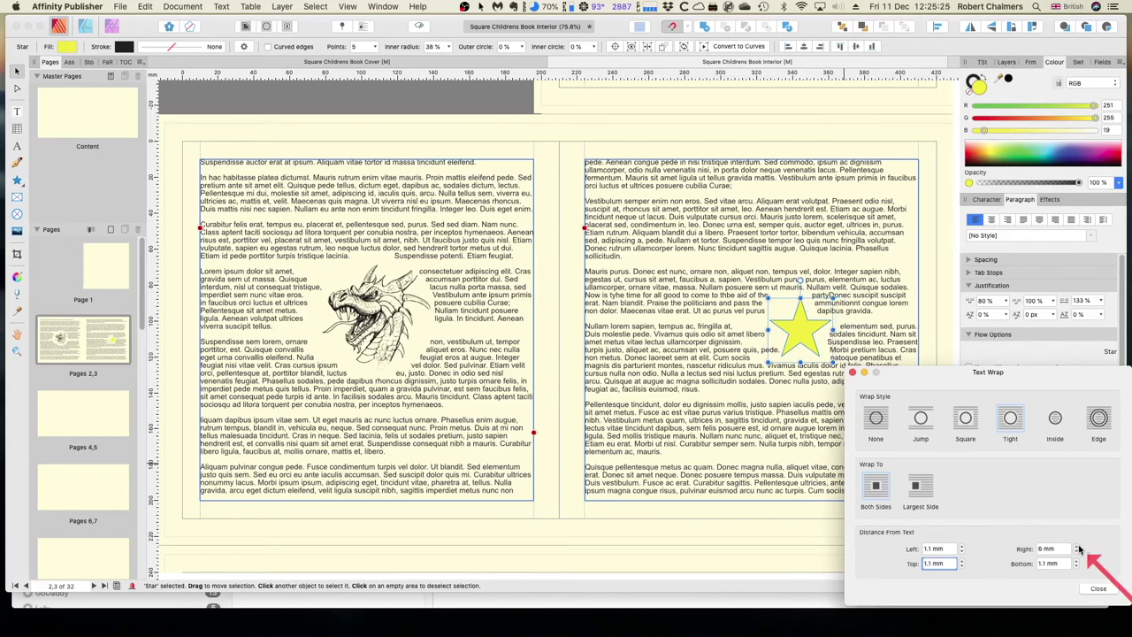
Step: Adjust the star's left wrap distance and bring the right distance back to 3 mm
{"action": "left_click", "coordinate": [963, 548]}
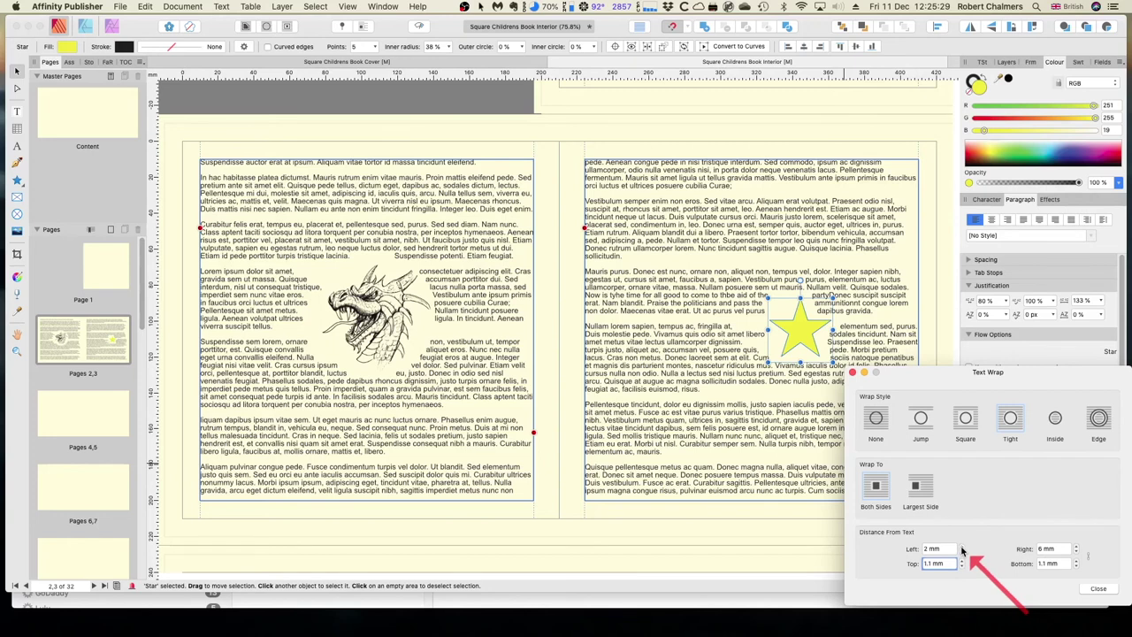
{"action": "left_click", "coordinate": [962, 555]}
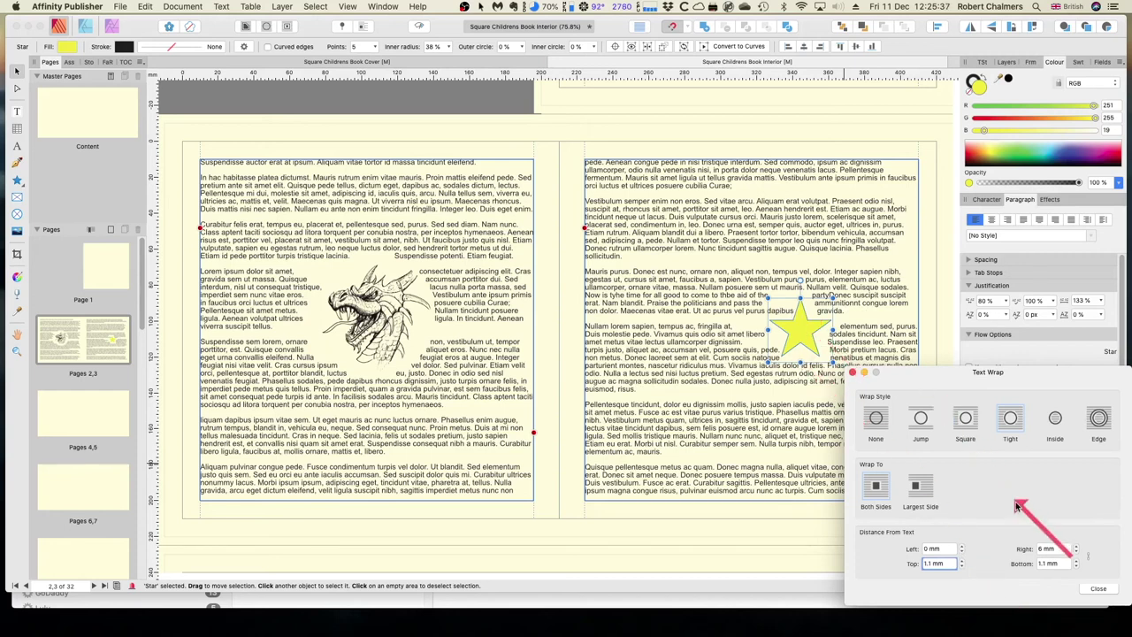
{"action": "left_click", "coordinate": [1077, 553]}
{"action": "left_click", "coordinate": [1077, 553]}
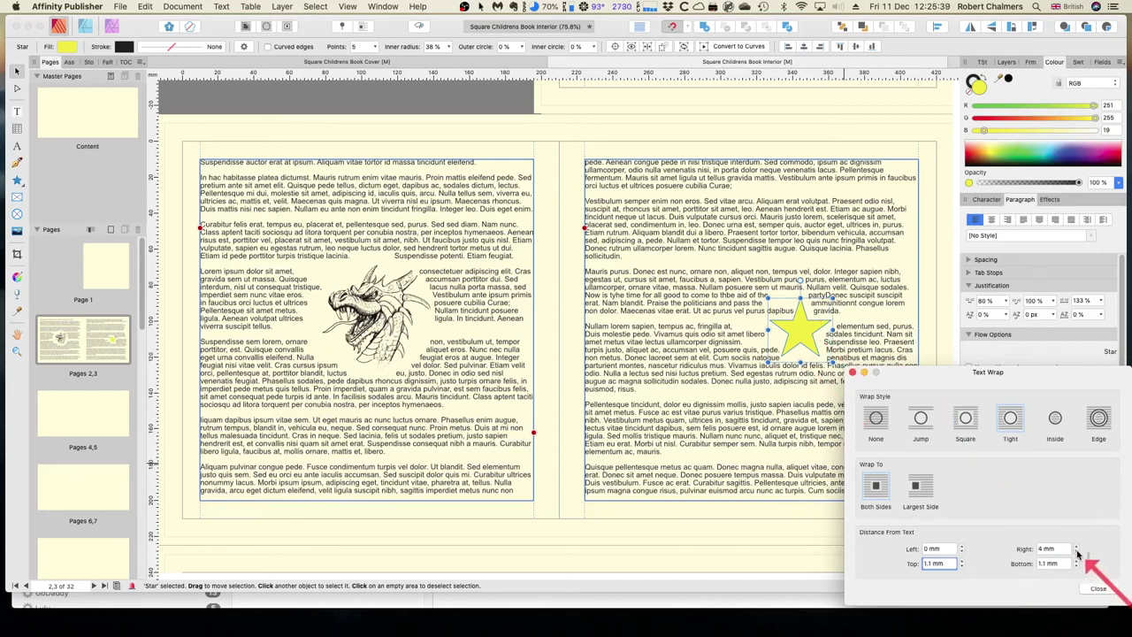
{"action": "left_click", "coordinate": [1077, 553]}
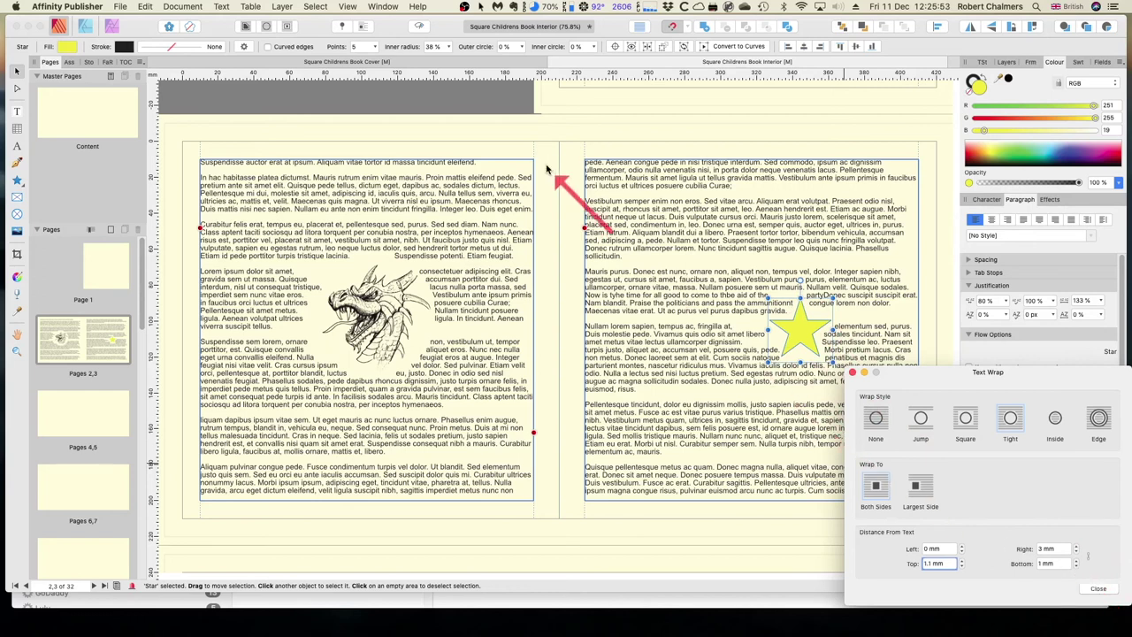
{"action": "left_click", "coordinate": [575, 156]}
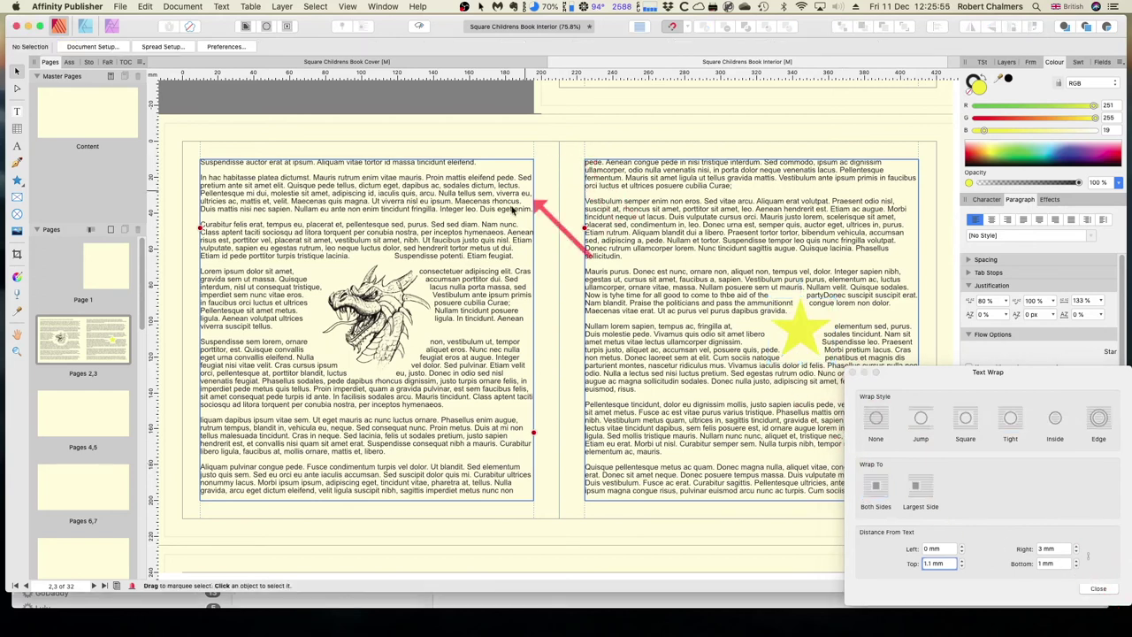
Step: Export pages 2-3 as PDF to Downloads, replacing Square Childrens Book Interior.pdf
{"action": "left_click", "coordinate": [119, 7]}
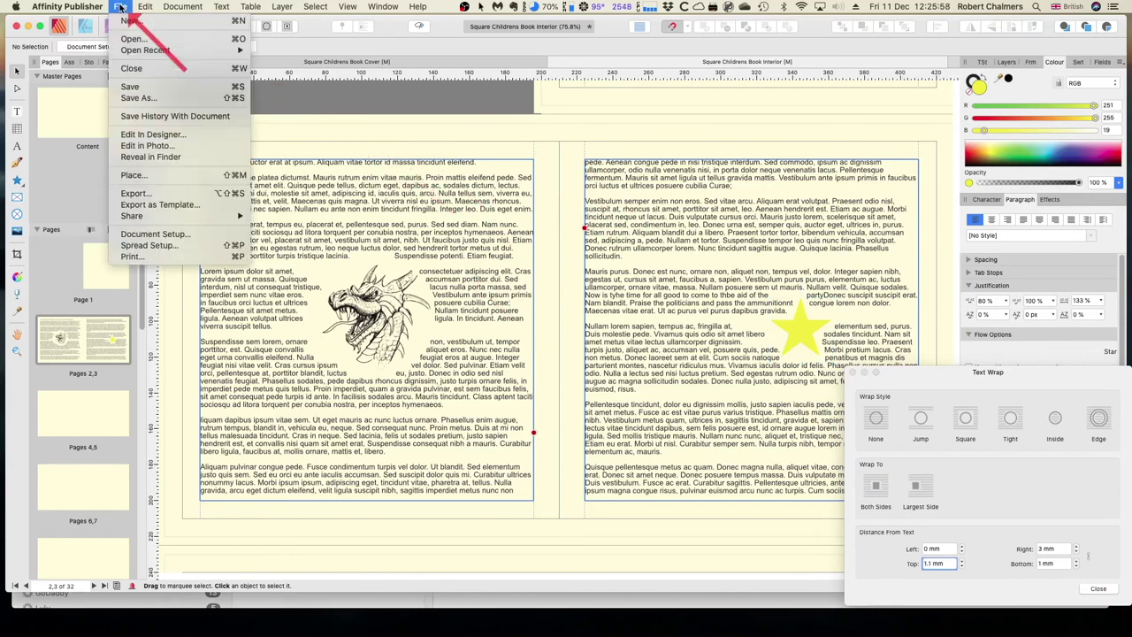
{"action": "left_click", "coordinate": [149, 195]}
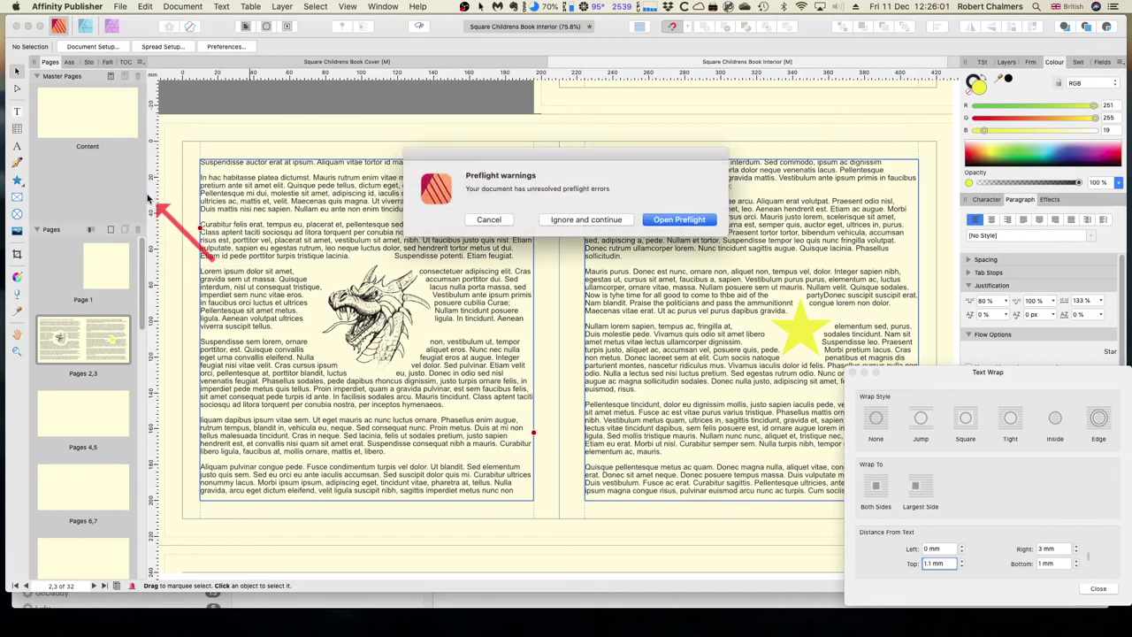
{"action": "left_click", "coordinate": [598, 221]}
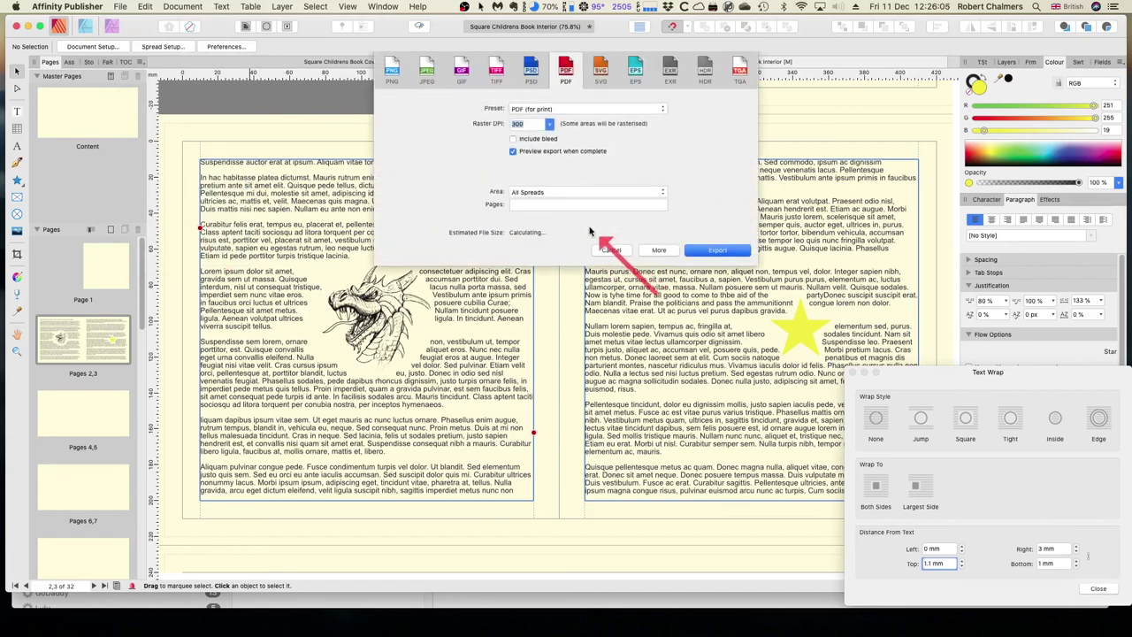
{"action": "left_click", "coordinate": [619, 205]}
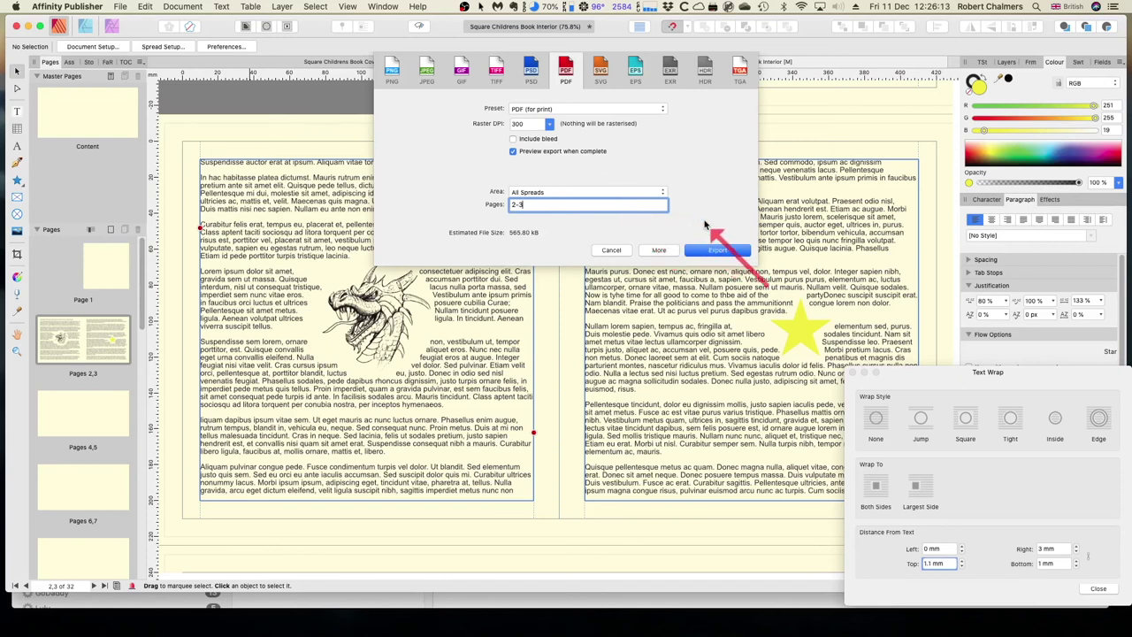
{"action": "left_click", "coordinate": [719, 252]}
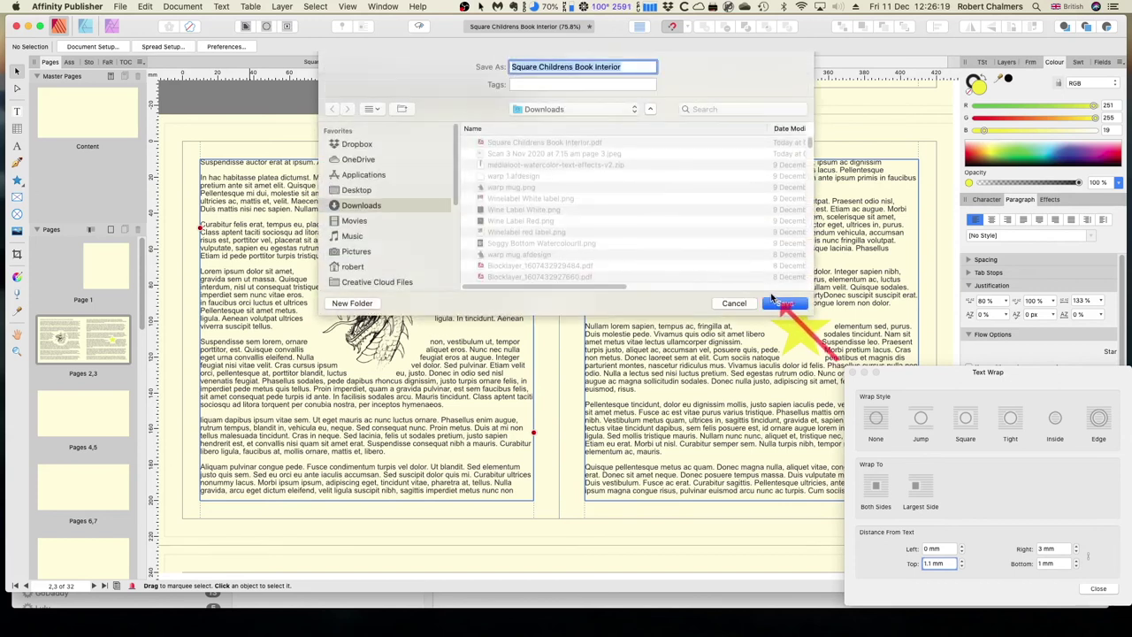
{"action": "left_click", "coordinate": [786, 306]}
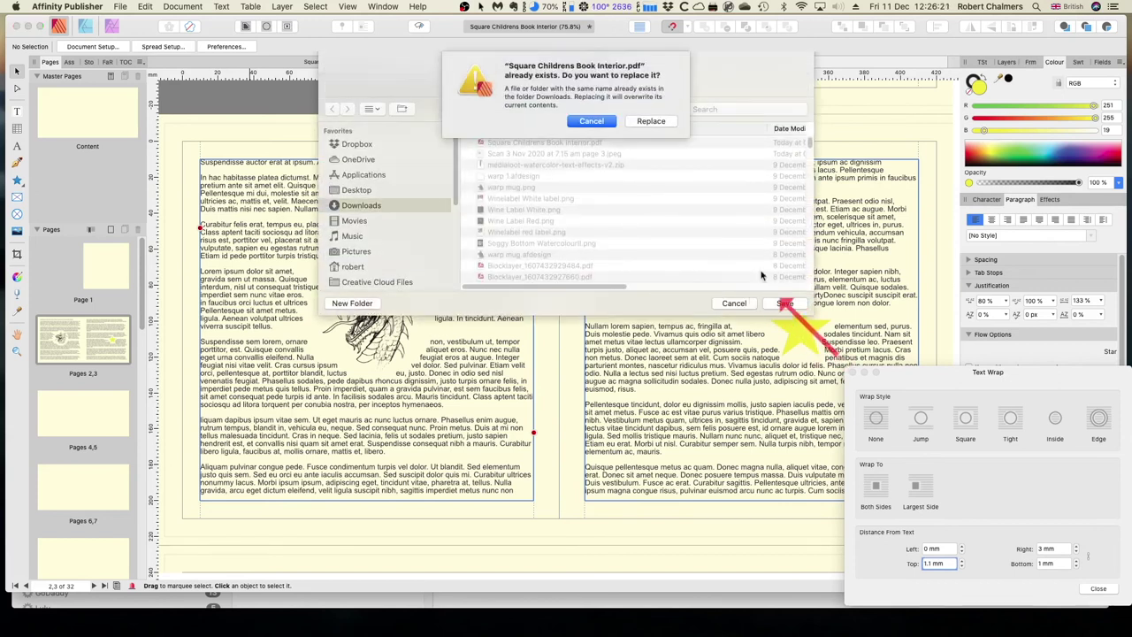
{"action": "left_click", "coordinate": [657, 120]}
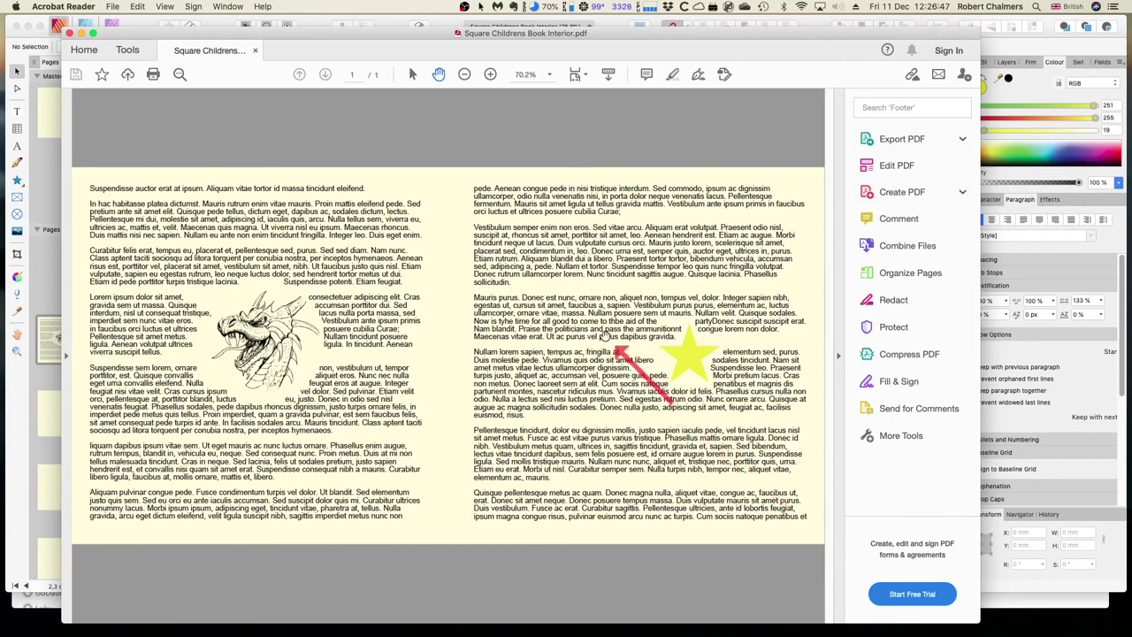
Step: Close the exported spread PDF in Acrobat Reader to return to Affinity Publisher
{"action": "left_click", "coordinate": [70, 33]}
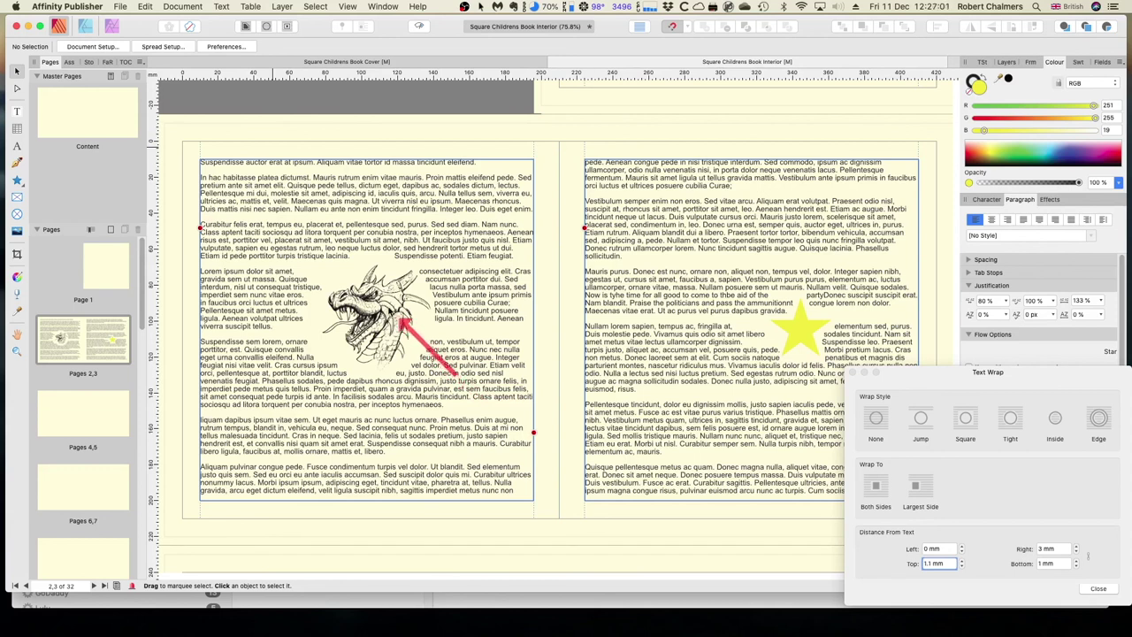
{"action": "left_click", "coordinate": [396, 316]}
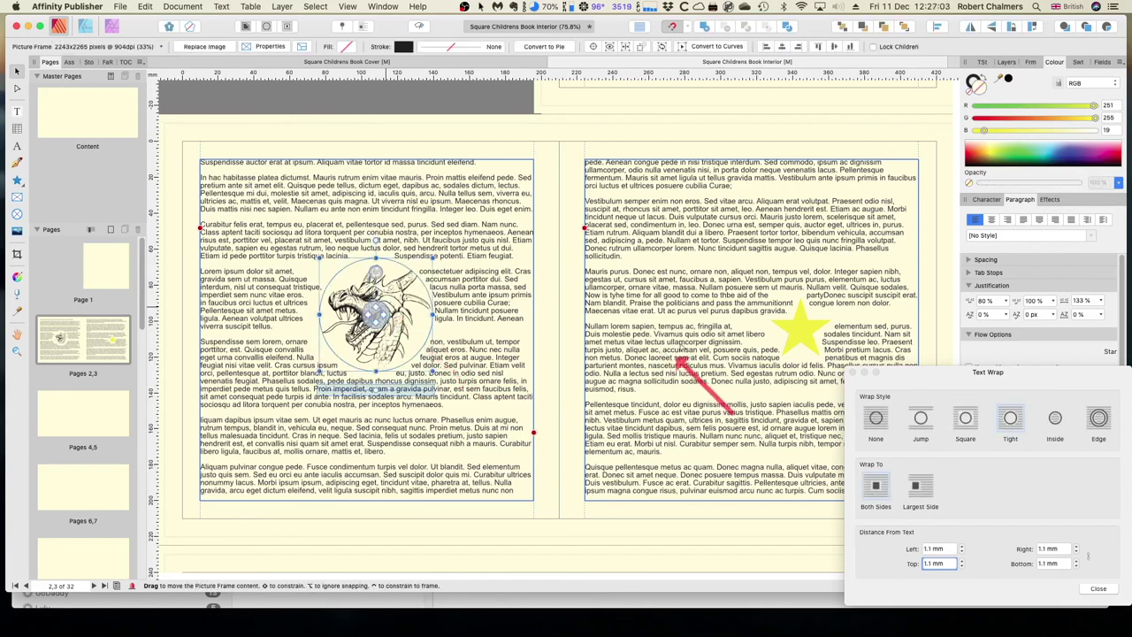
{"action": "left_click", "coordinate": [793, 338]}
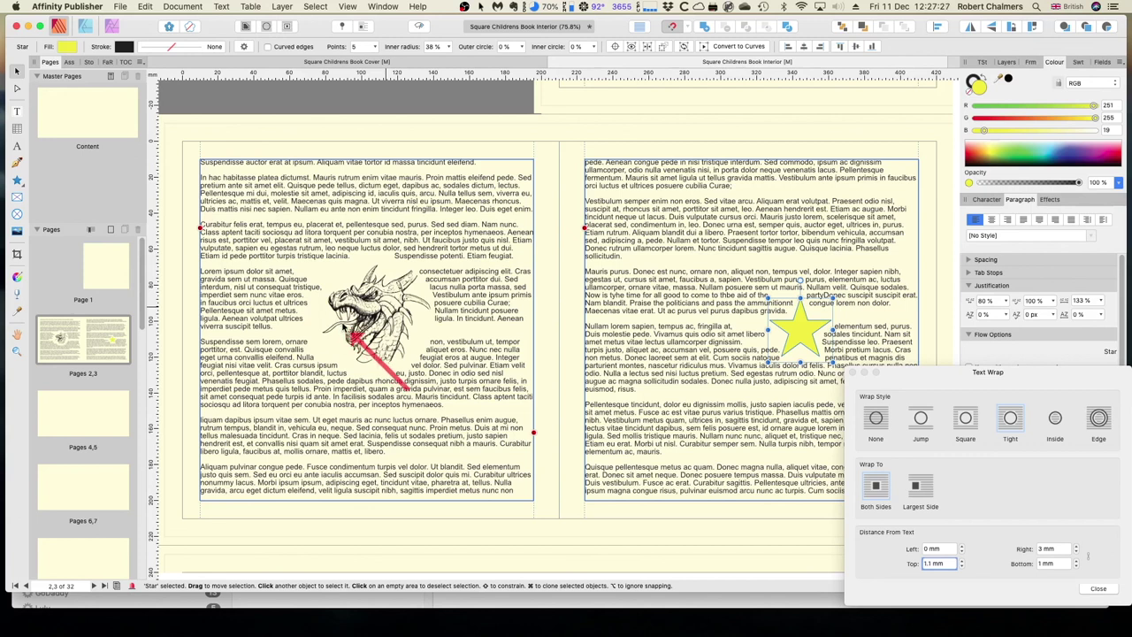
{"action": "left_click", "coordinate": [718, 355]}
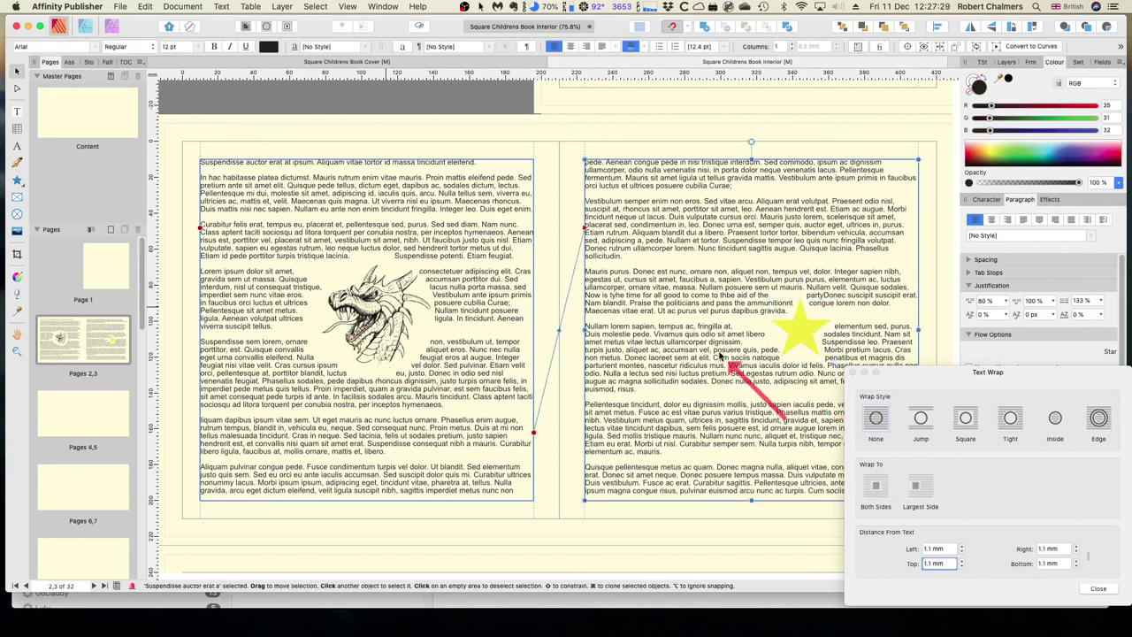